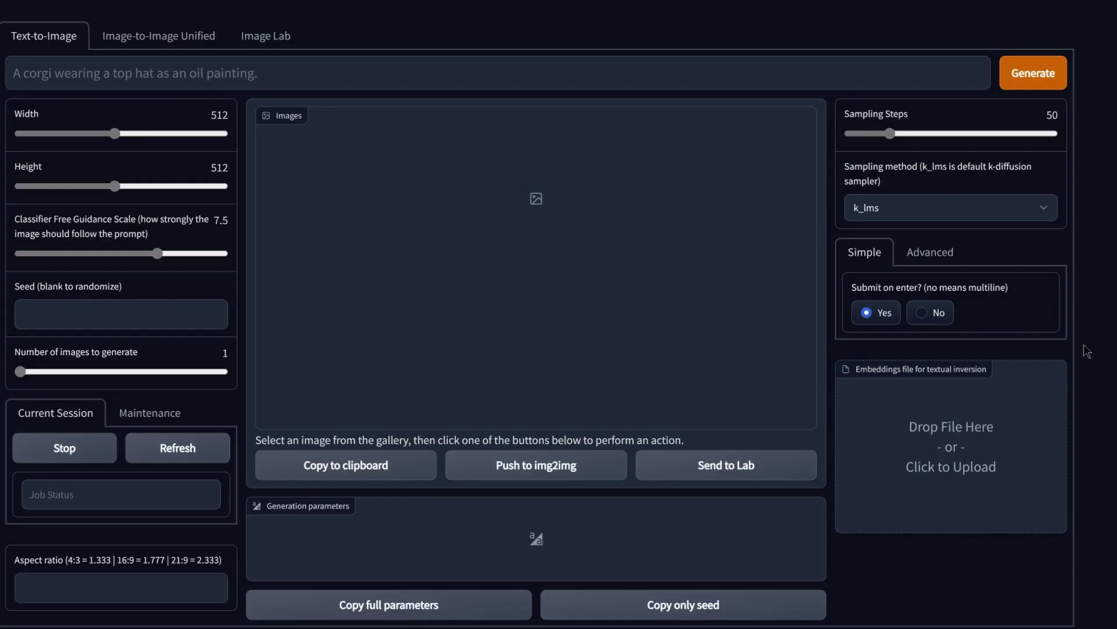
# Look through the Image-to-Image Unified and Image Lab sections, including the RealESRGAN and Latent Diffusion SR upscaler options.
pyautogui.click(175, 37)
pyautogui.click(257, 36)
pyautogui.scroll(-10, 588, 401)
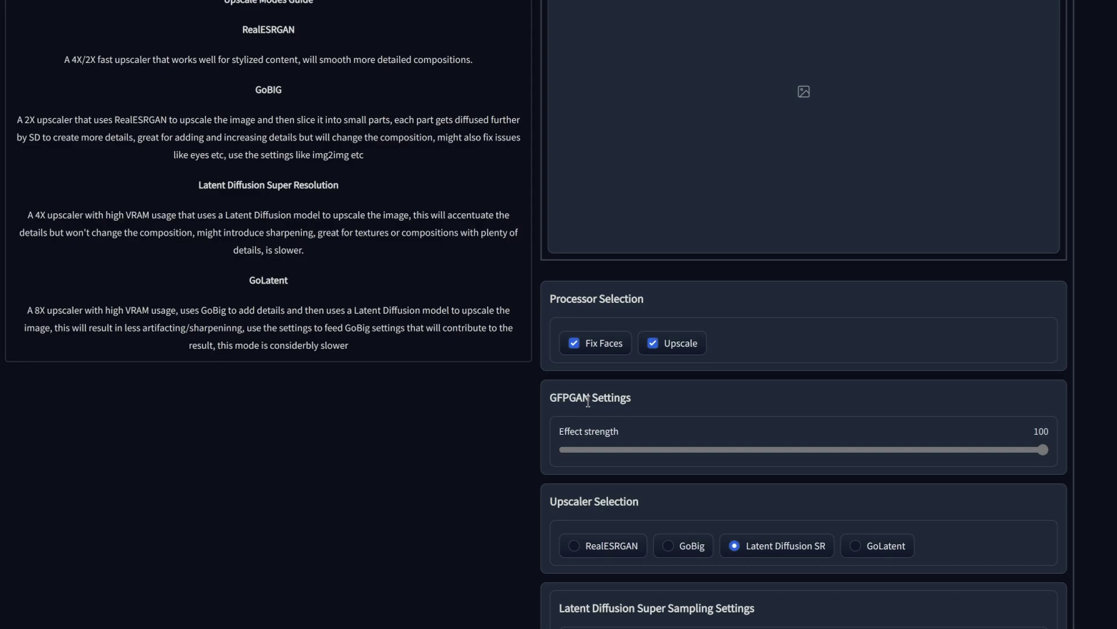
pyautogui.scroll(-3, 588, 401)
pyautogui.click(596, 358)
pyautogui.click(735, 361)
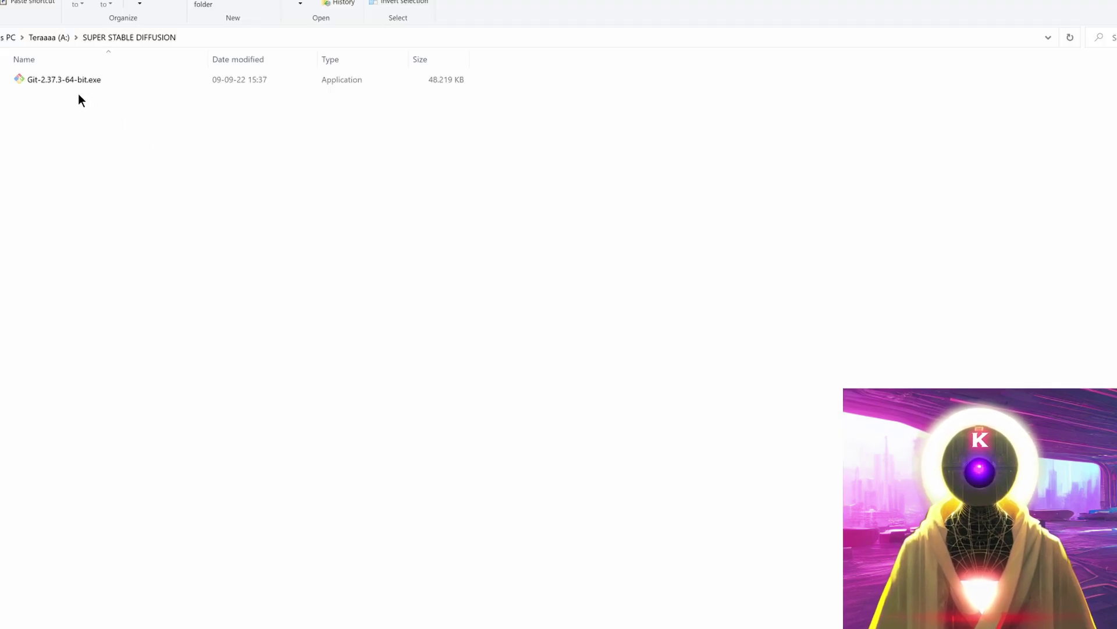
# Run the Git 2.37.3 installer showing all options, keep the default components, and choose Notepad as Git's default editor.
pyautogui.doubleClick(78, 80)
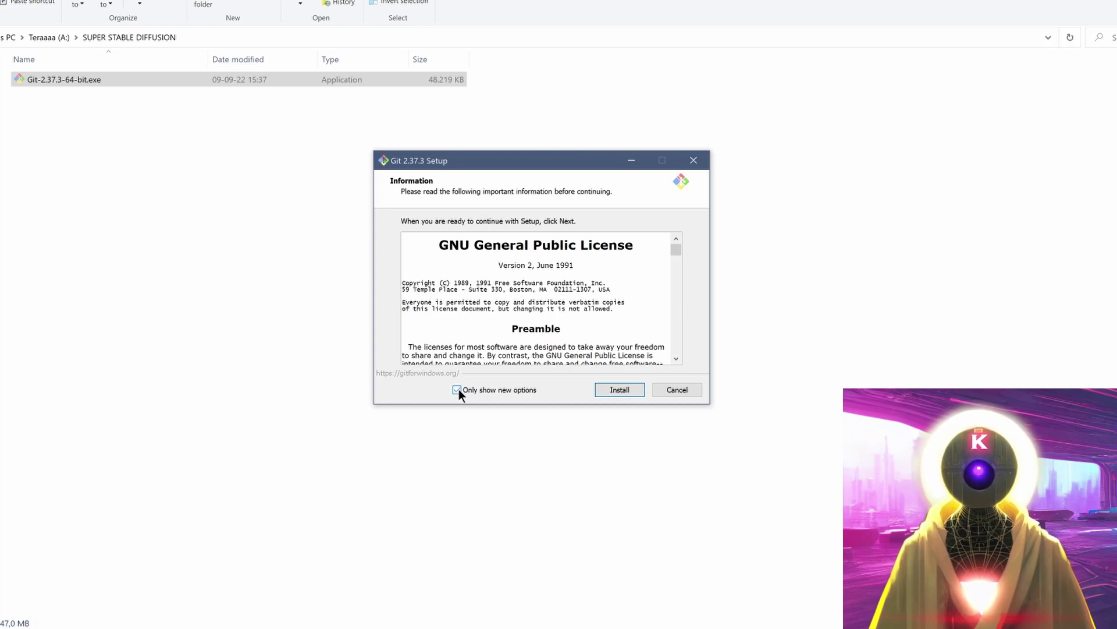
pyautogui.click(457, 390)
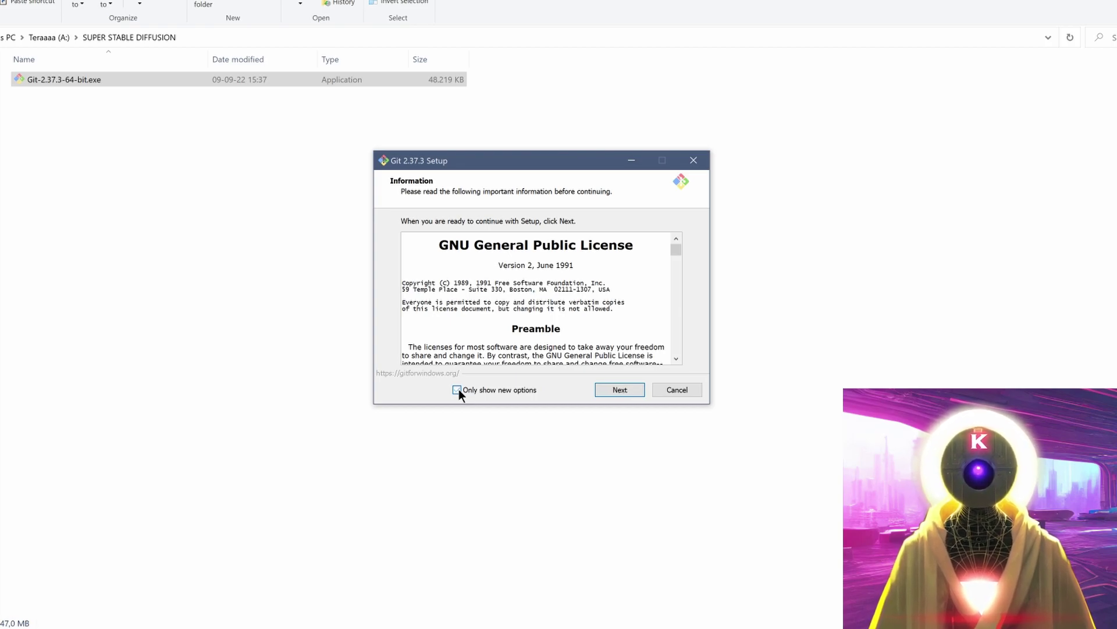
pyautogui.click(628, 394)
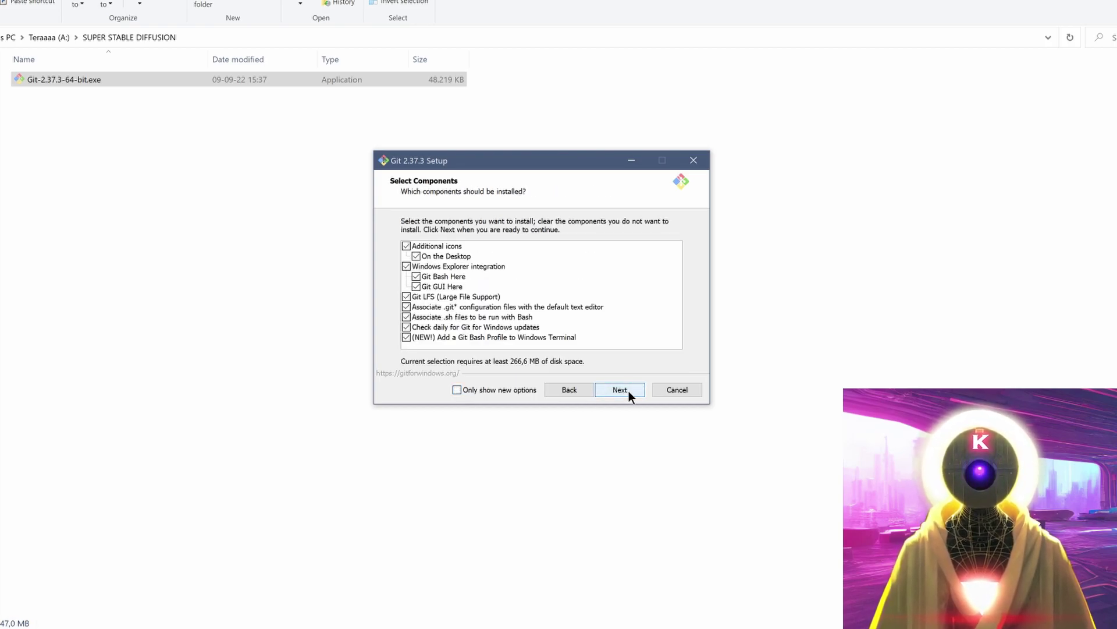
pyautogui.click(628, 393)
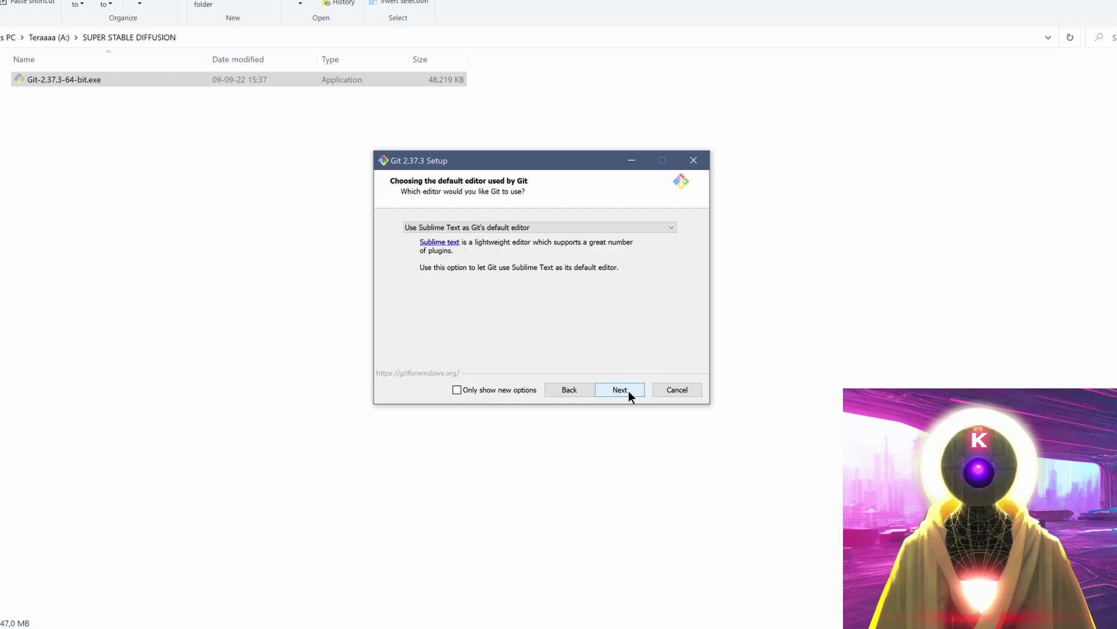
pyautogui.click(536, 226)
pyautogui.click(532, 243)
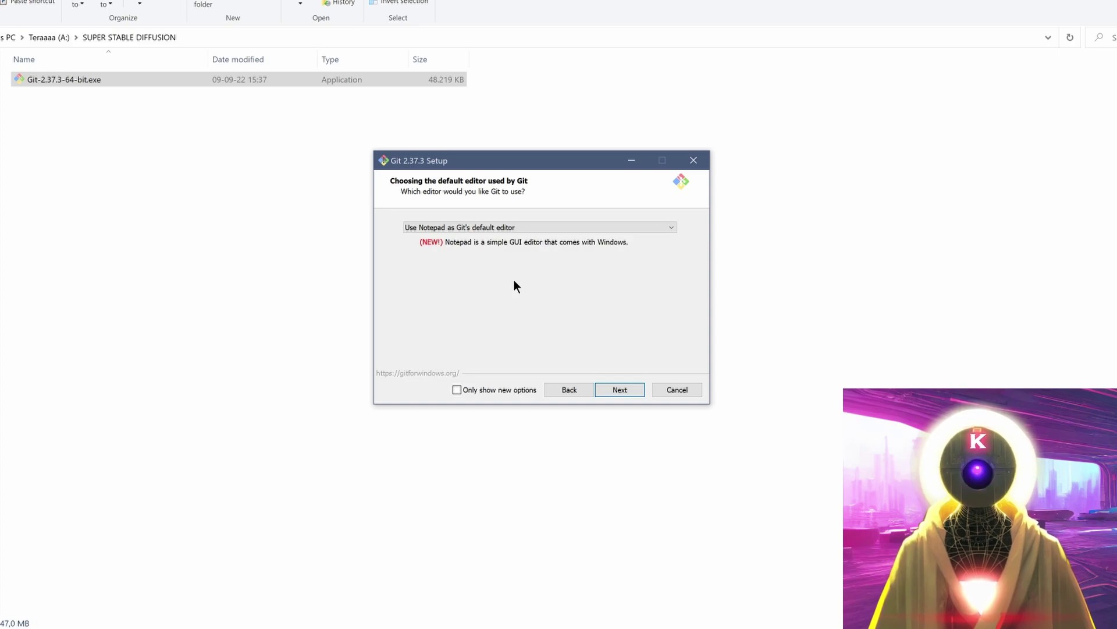
pyautogui.click(620, 391)
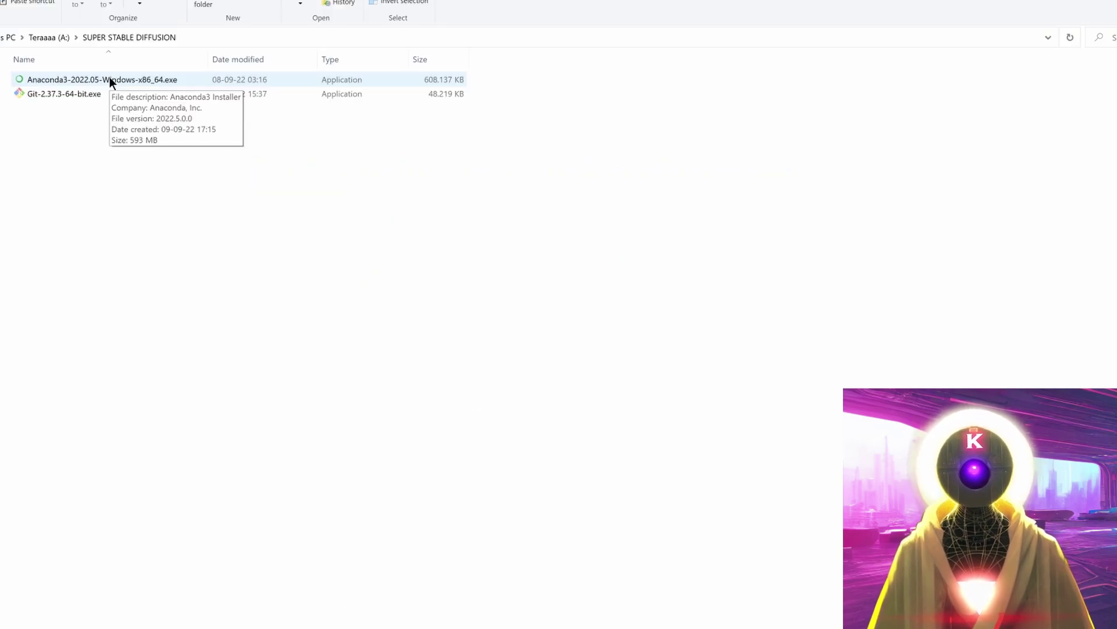
# Run the Anaconda3 2022.05 installer, accept the license agreement, and keep the default installation type and destination folder.
pyautogui.doubleClick(109, 79)
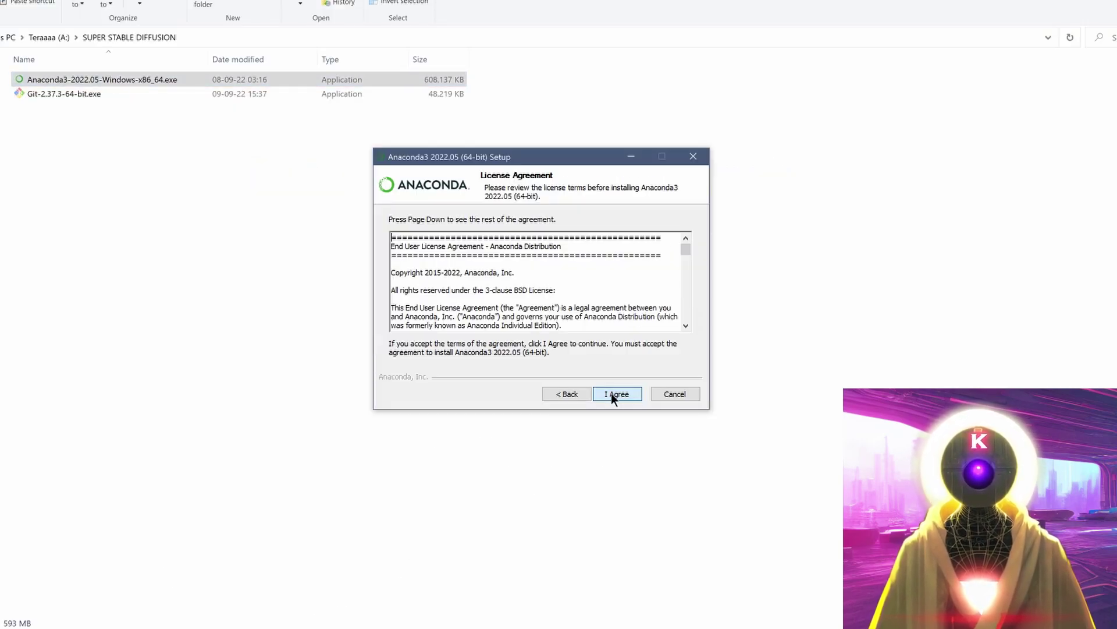
pyautogui.click(611, 393)
pyautogui.click(611, 393)
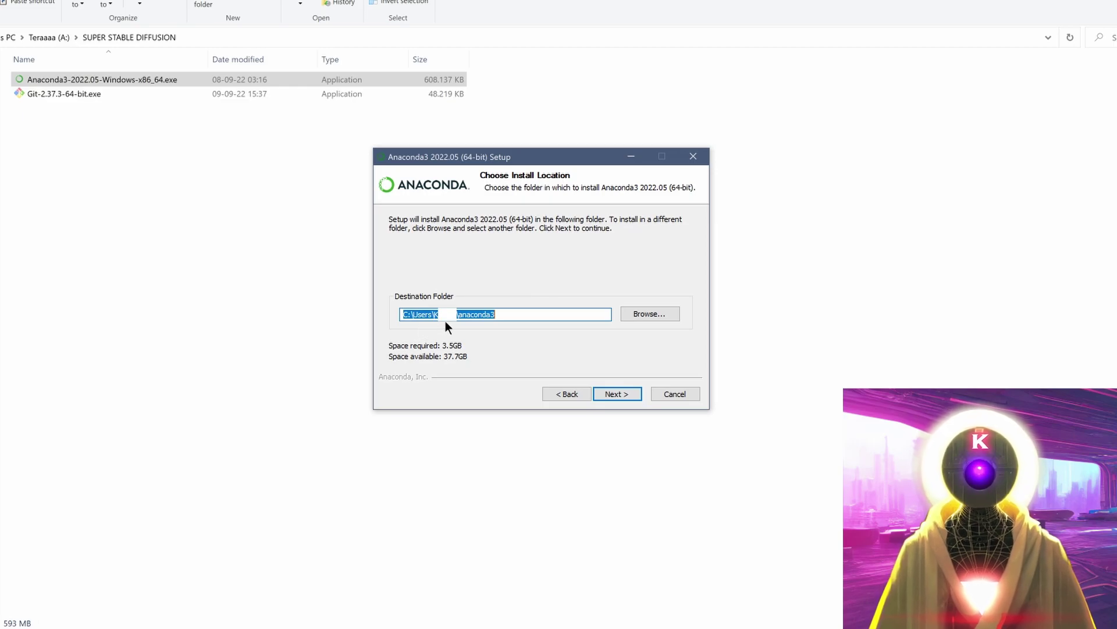
pyautogui.click(617, 394)
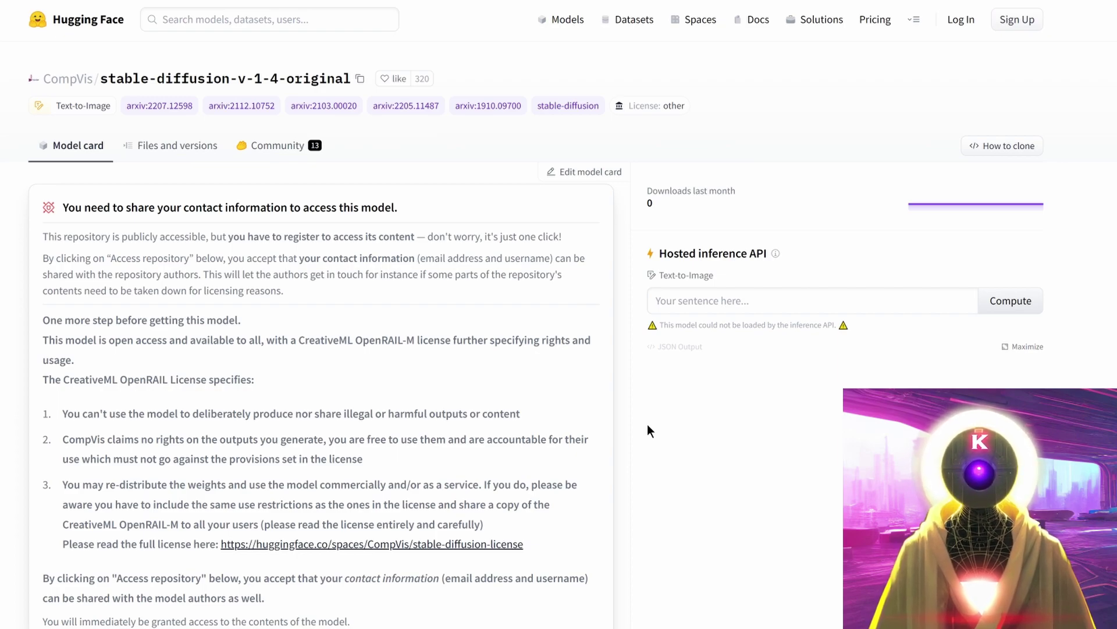
# Accept the sharing terms and access the CompVis stable-diffusion-v-1-4-original repository on Hugging Face.
pyautogui.scroll(-3, 473, 435)
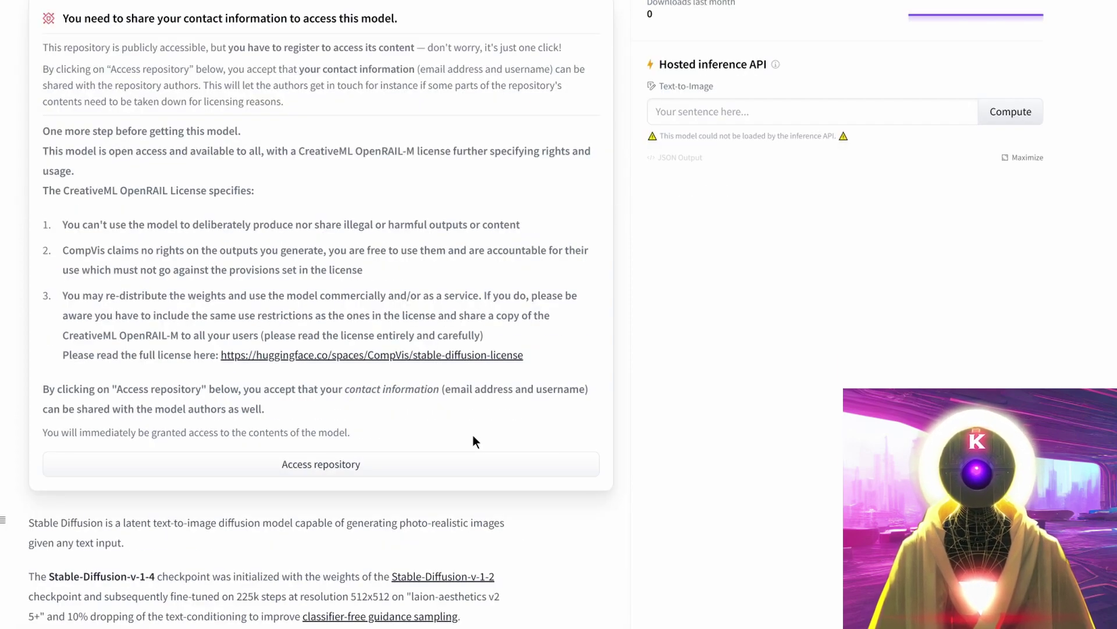
pyautogui.click(375, 469)
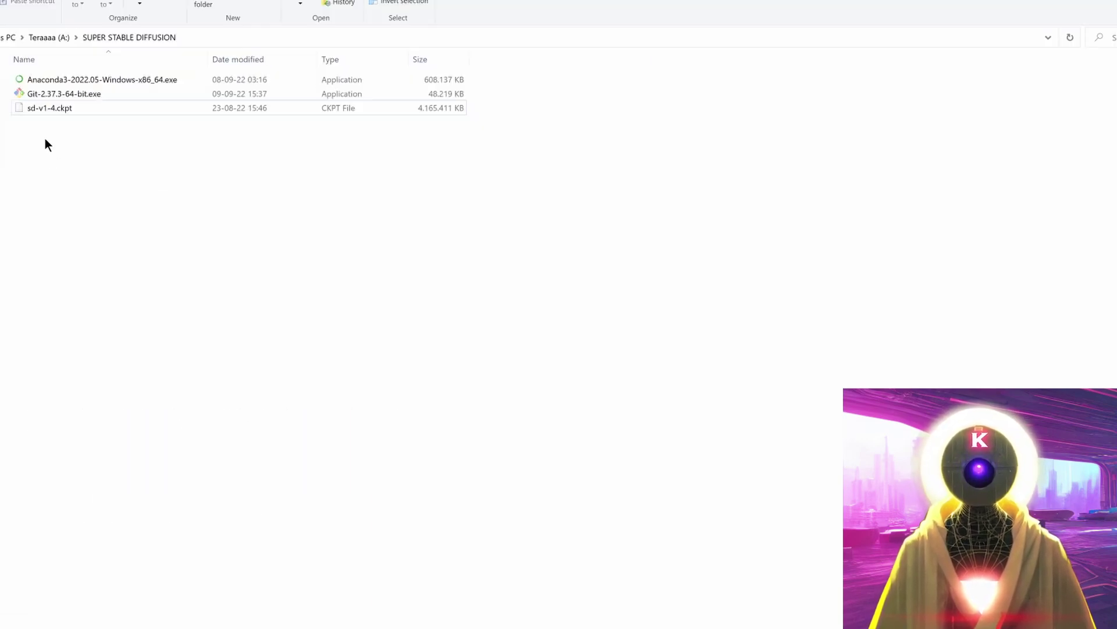
# Rename the sd-v1-4.ckpt file in the SUPER STABLE DIFFUSION folder as model.ckpt.
pyautogui.click(37, 109)
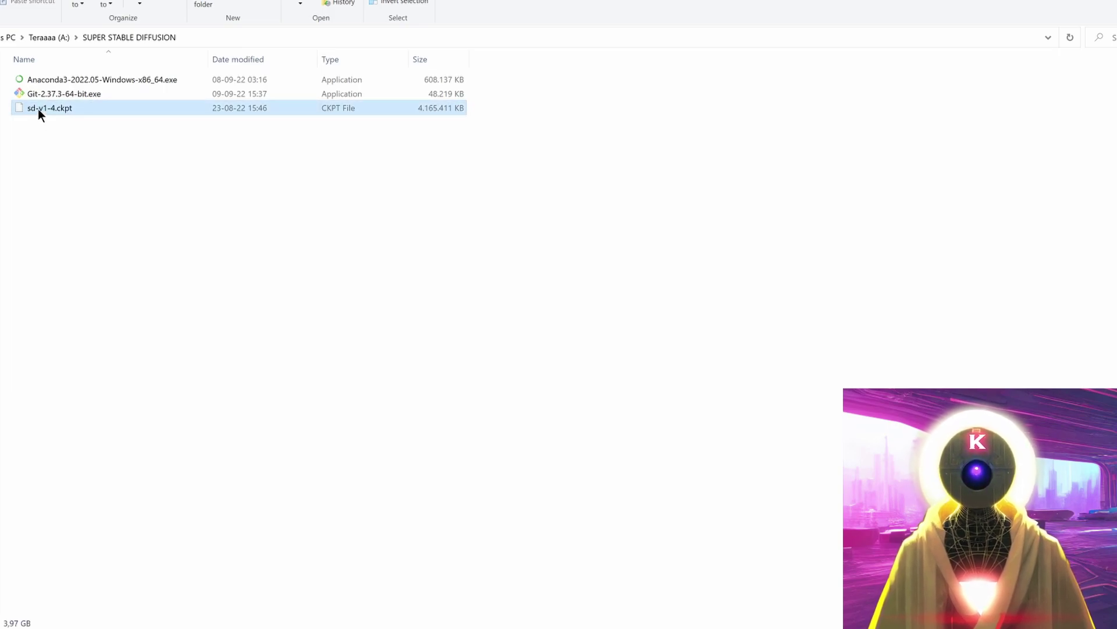
pyautogui.press('F2')
pyautogui.write('model')
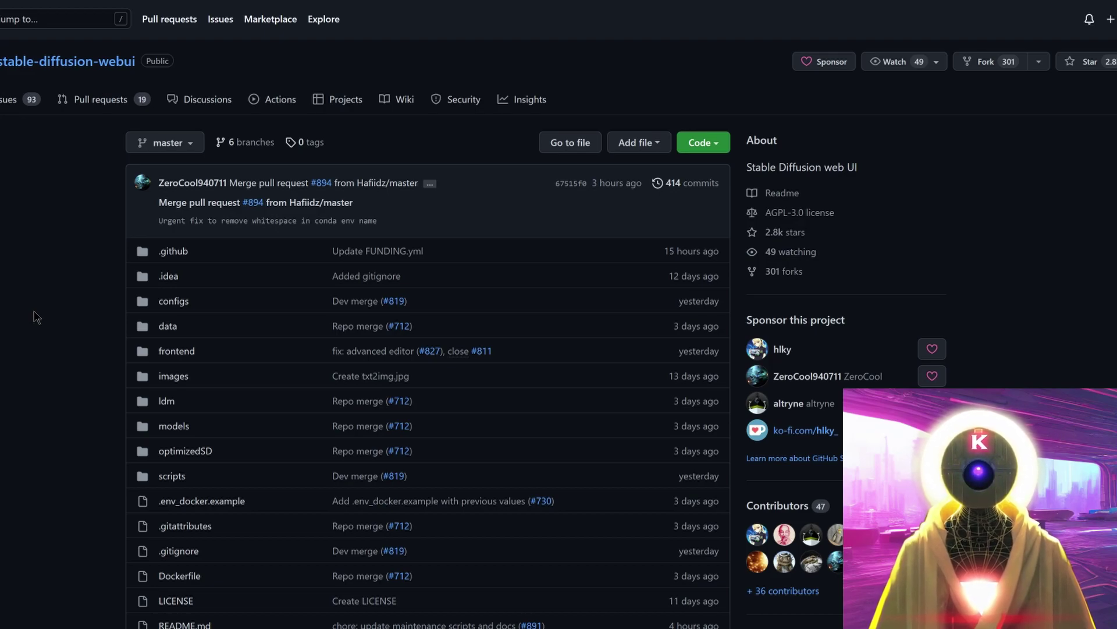
# Download the sd-enable-textual-inversion and sd-embeddings repositories from GitHub as ZIP files.
pyautogui.scroll(-20, 36, 317)
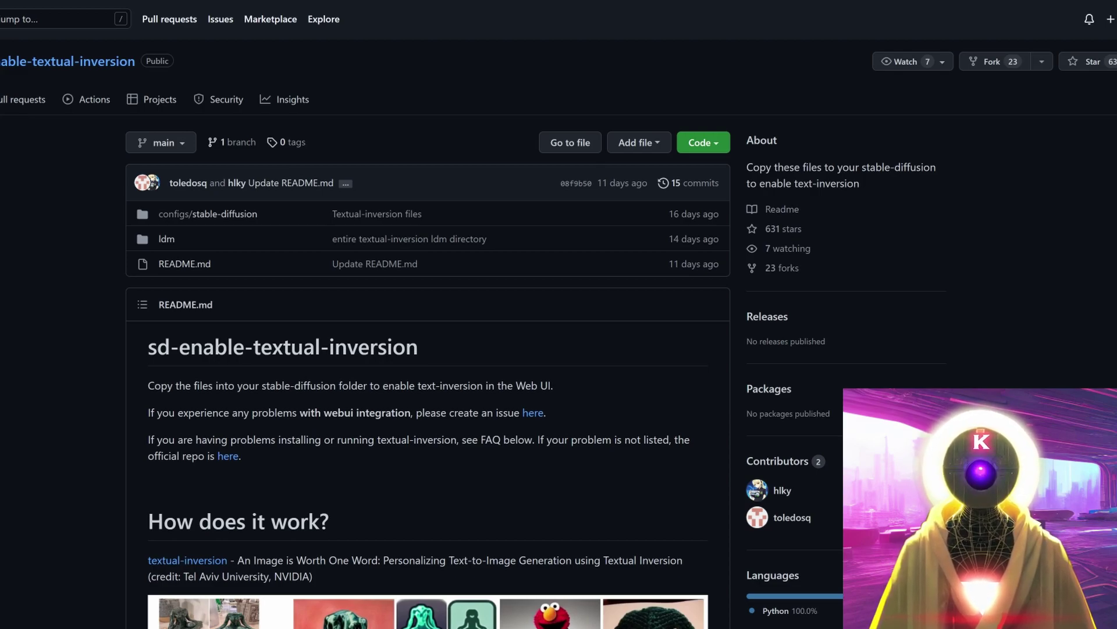
pyautogui.click(725, 147)
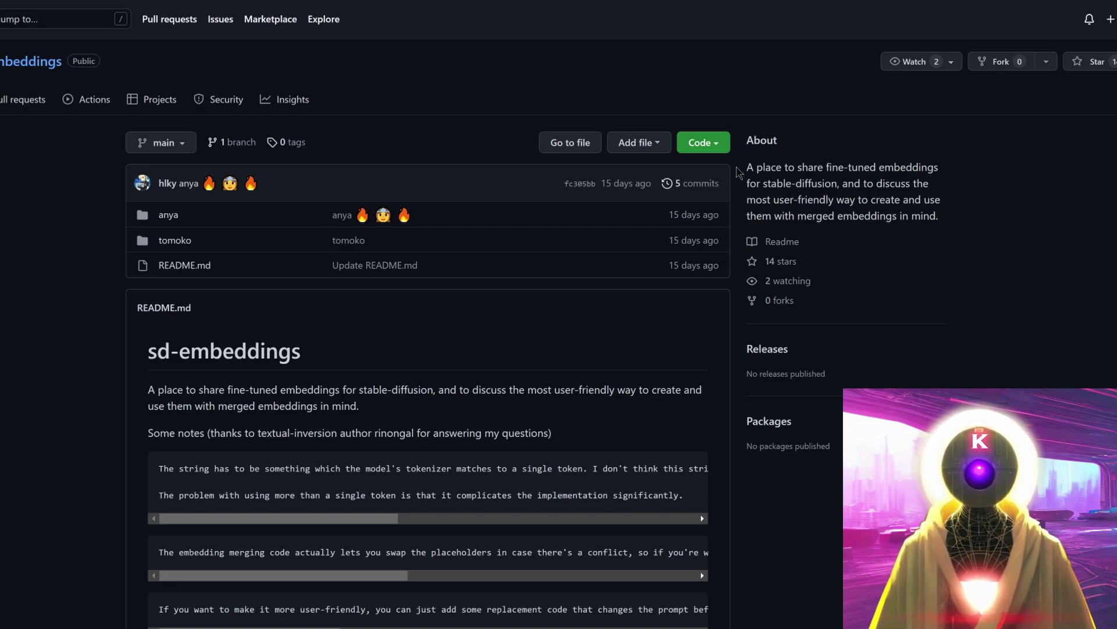
pyautogui.click(724, 145)
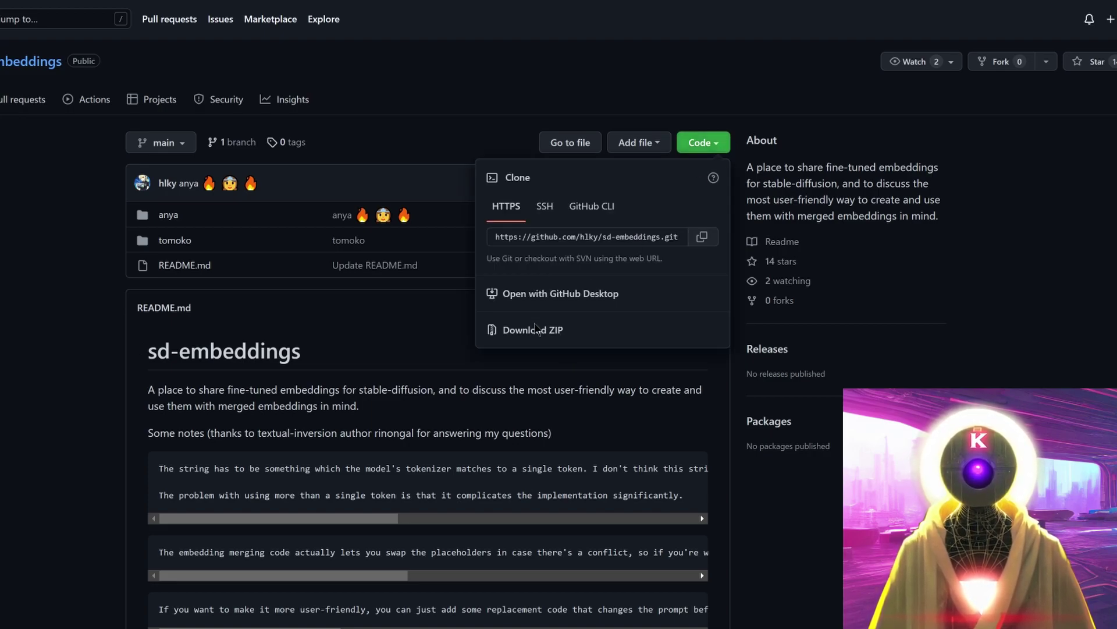
pyautogui.click(531, 327)
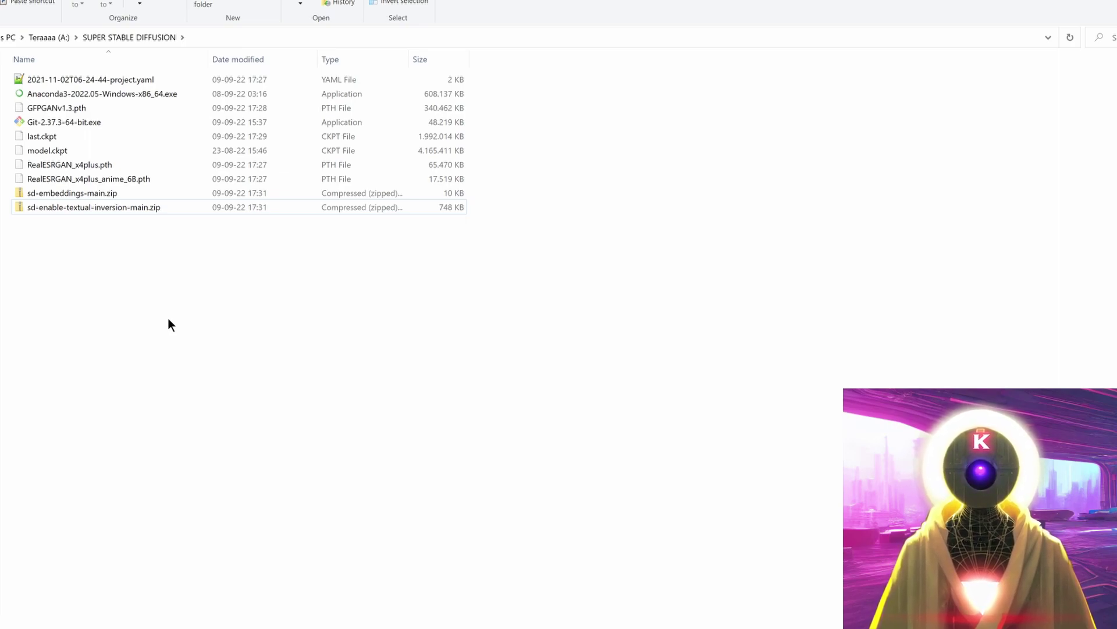
# Delete the Anaconda3 and Git installer files from the SUPER STABLE DIFFUSION folder.
pyautogui.click(117, 95)
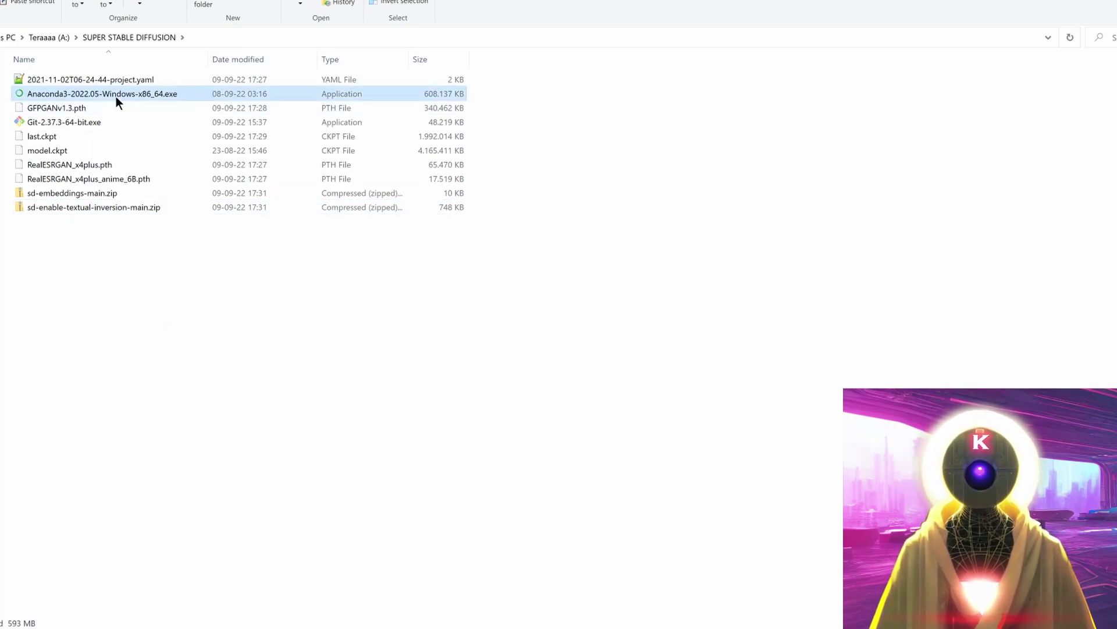
pyautogui.keyDown('ctrl'); pyautogui.click(91, 124); pyautogui.keyUp('ctrl')
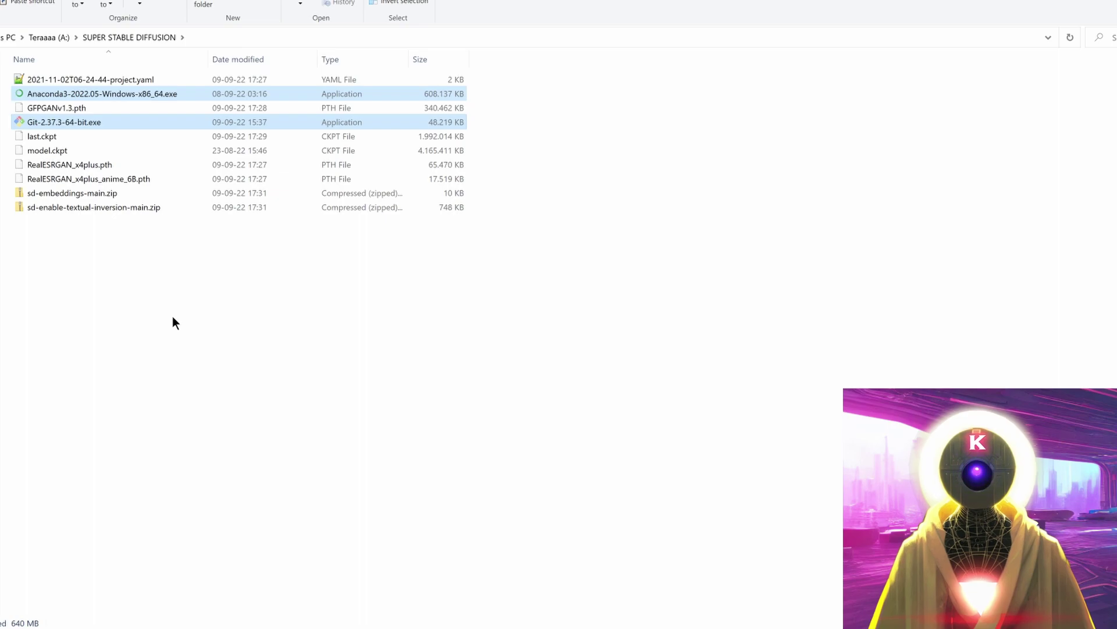
pyautogui.press('Delete')
# Extract sd-embeddings-main.zip and sd-enable-textual-inversion-main.zip into separate folders and delete both archives.
pyautogui.moveTo(173, 316); pyautogui.dragTo(71, 197)
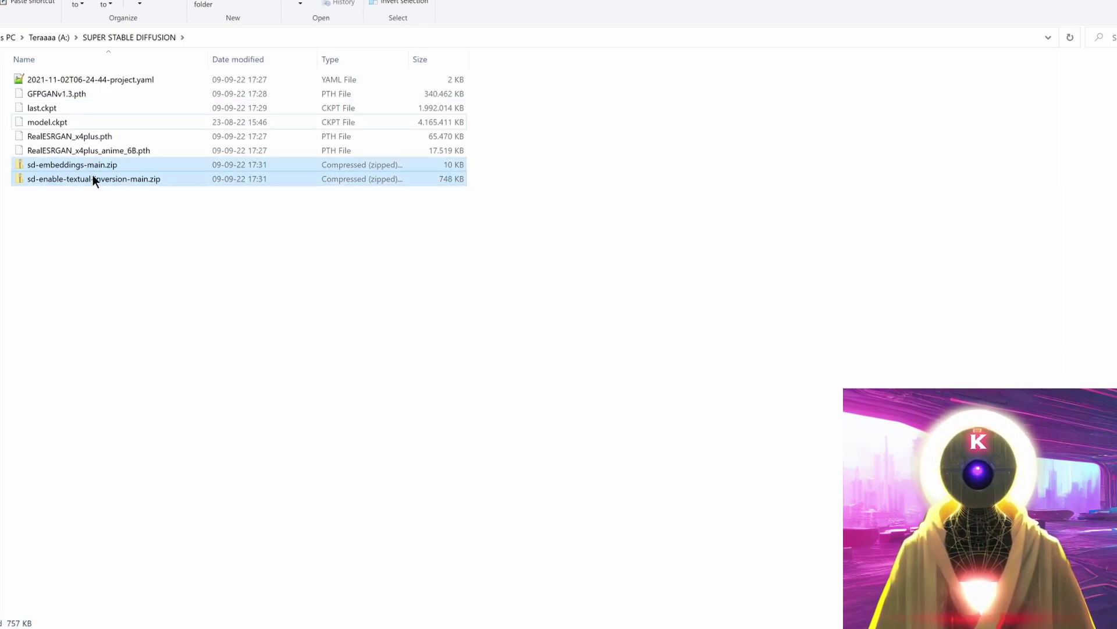
pyautogui.rightClick(161, 177)
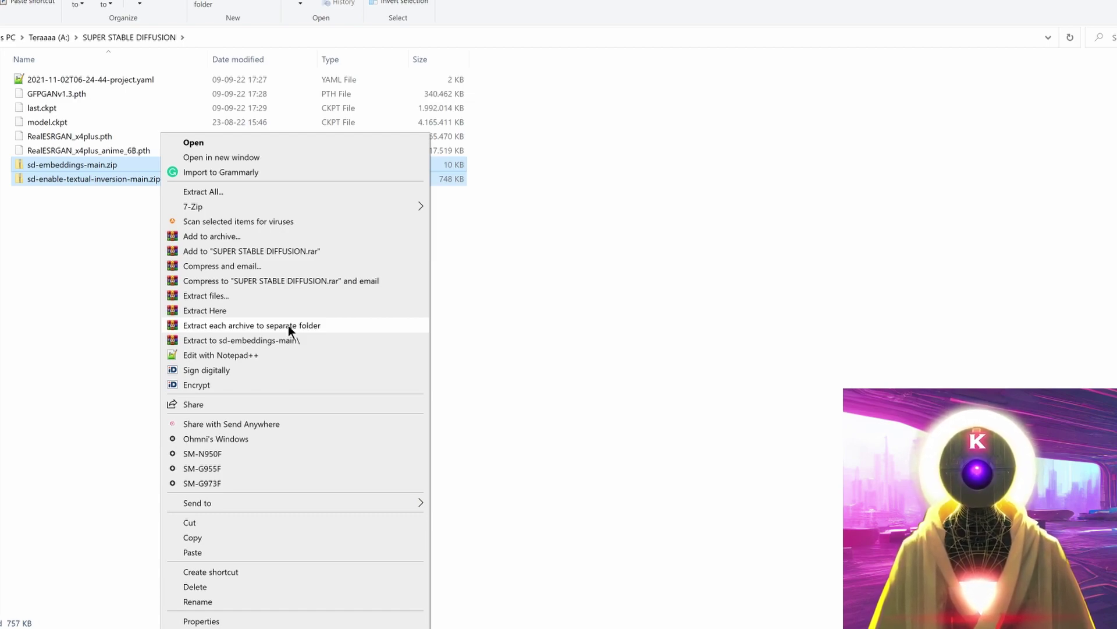
pyautogui.click(288, 325)
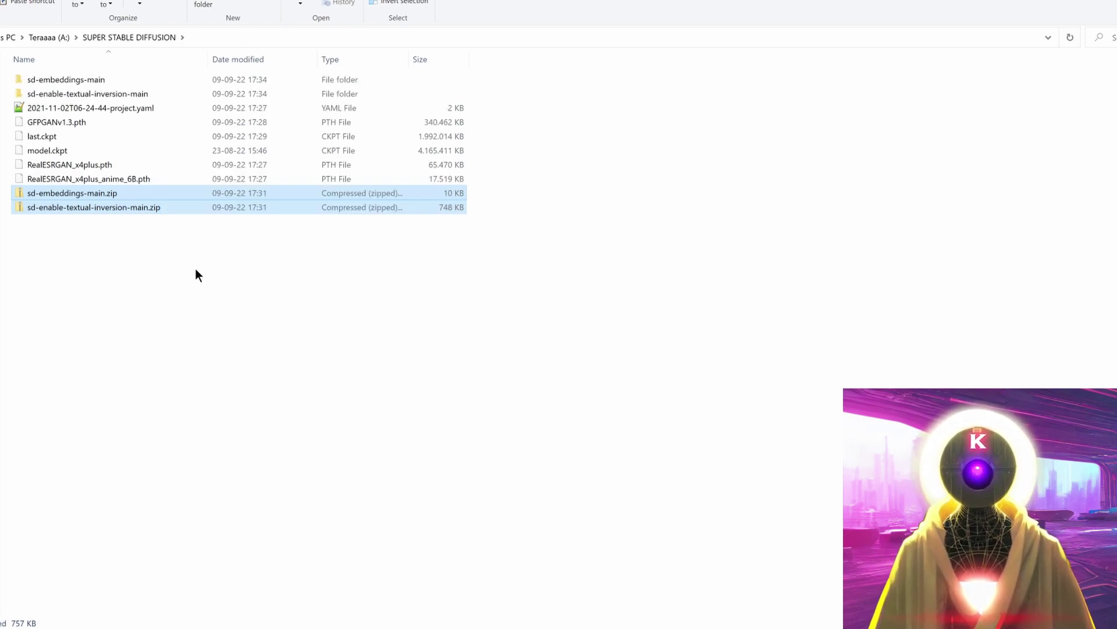
pyautogui.press('Delete')
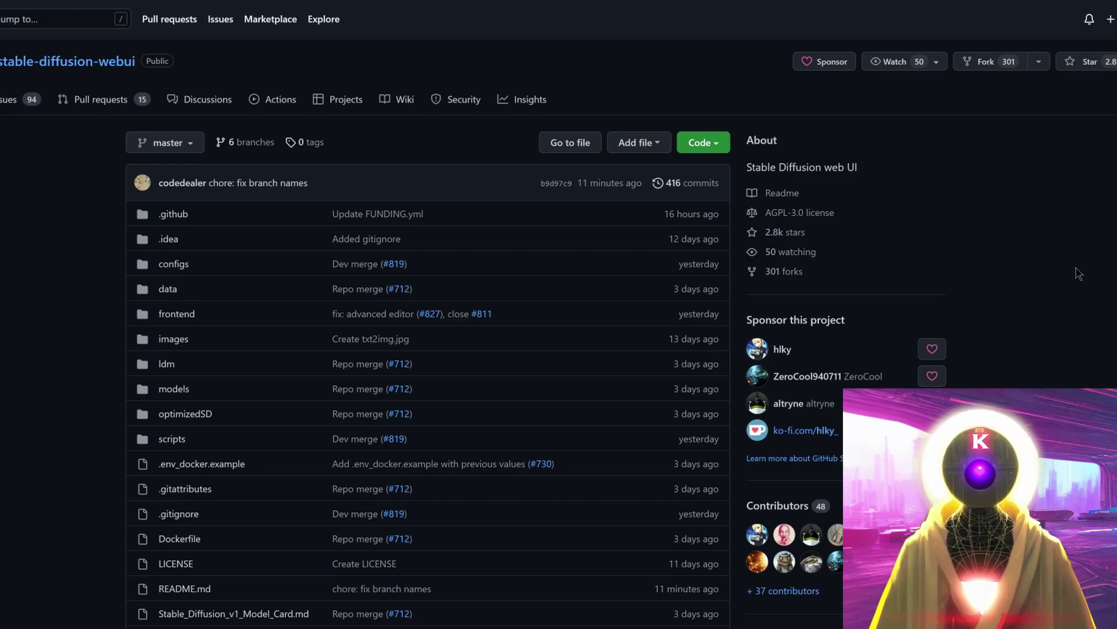
# Switch from the stable-diffusion-webui GitHub page to File Explorer and open a Command Prompt in the SUPER STABLE DIFFUSION folder.
pyautogui.click(708, 142)
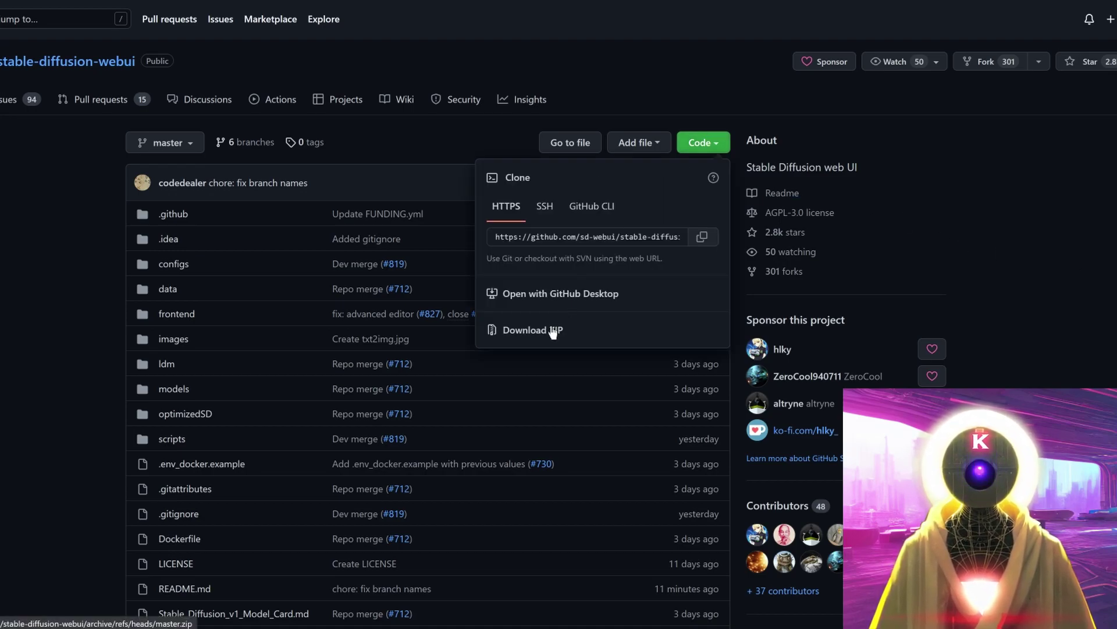
pyautogui.moveTo(276, 626)
pyautogui.click(240, 574)
pyautogui.click(285, 37)
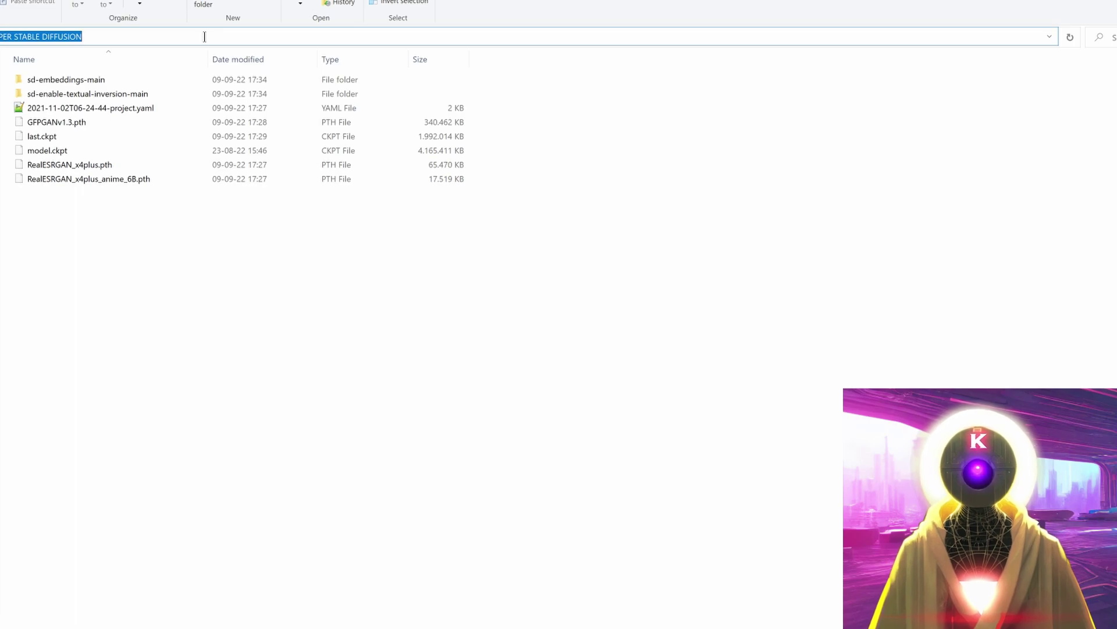
pyautogui.write('cmd')
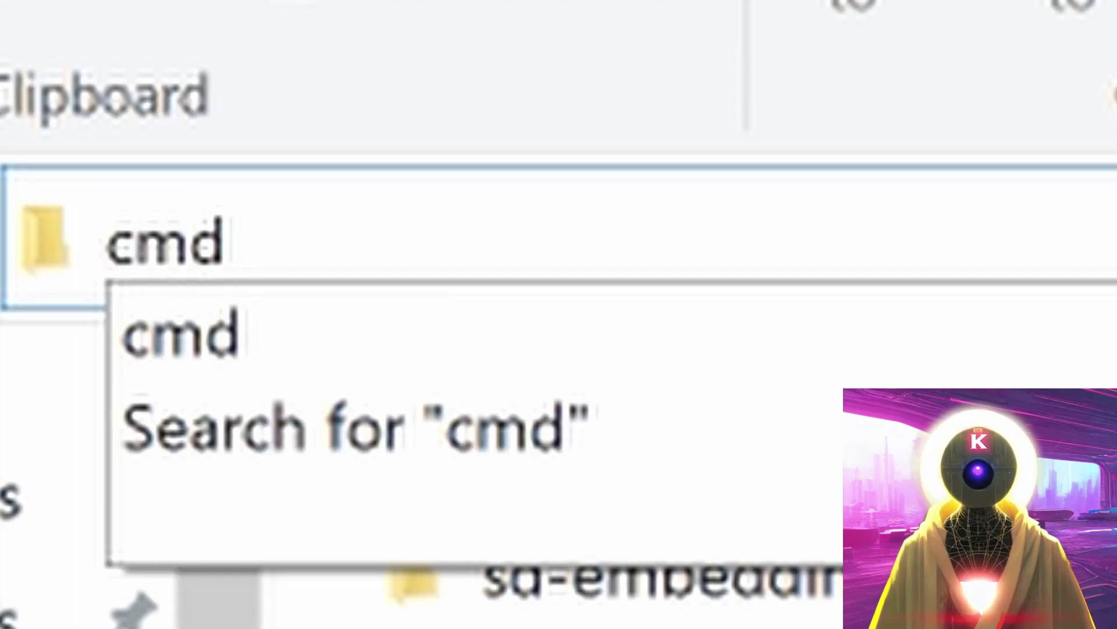
pyautogui.press('Return')
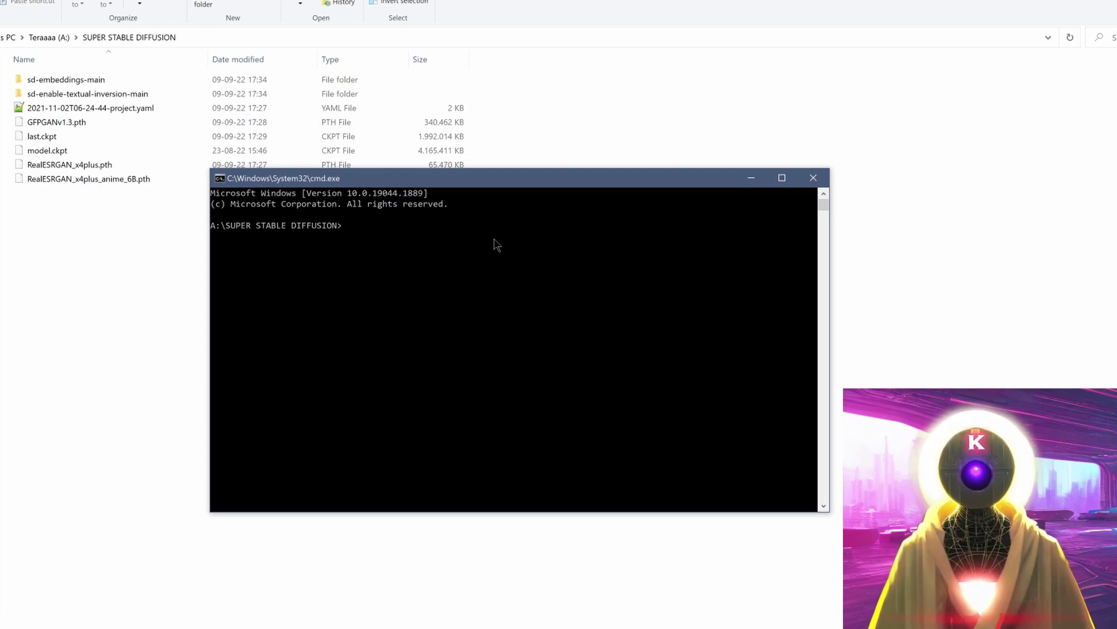
pyautogui.write('cd')
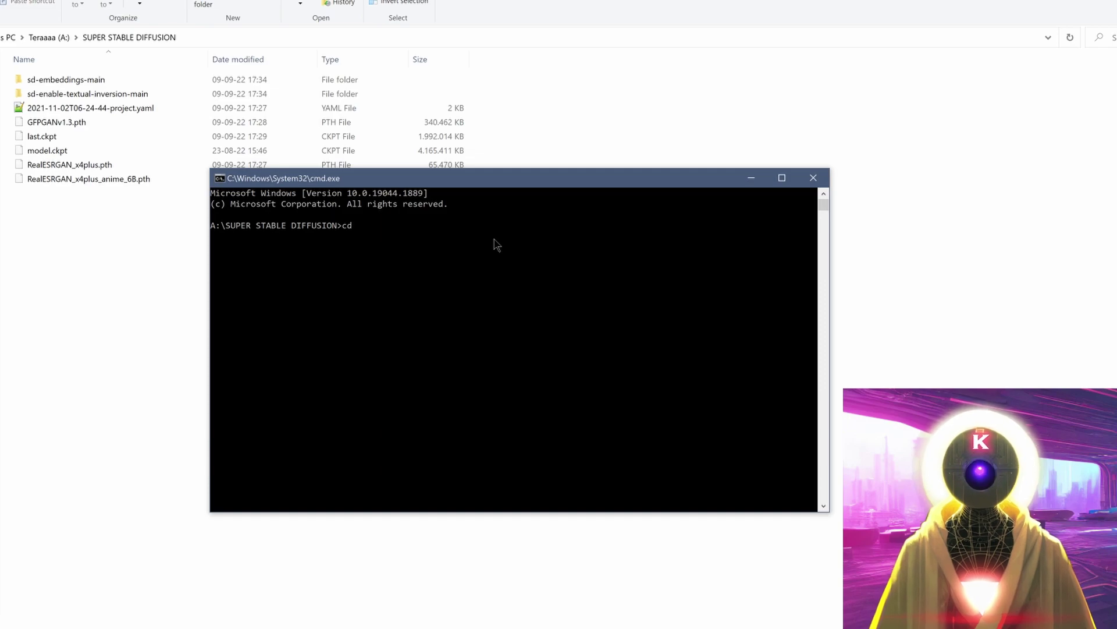
pyautogui.write(' /d TEST')
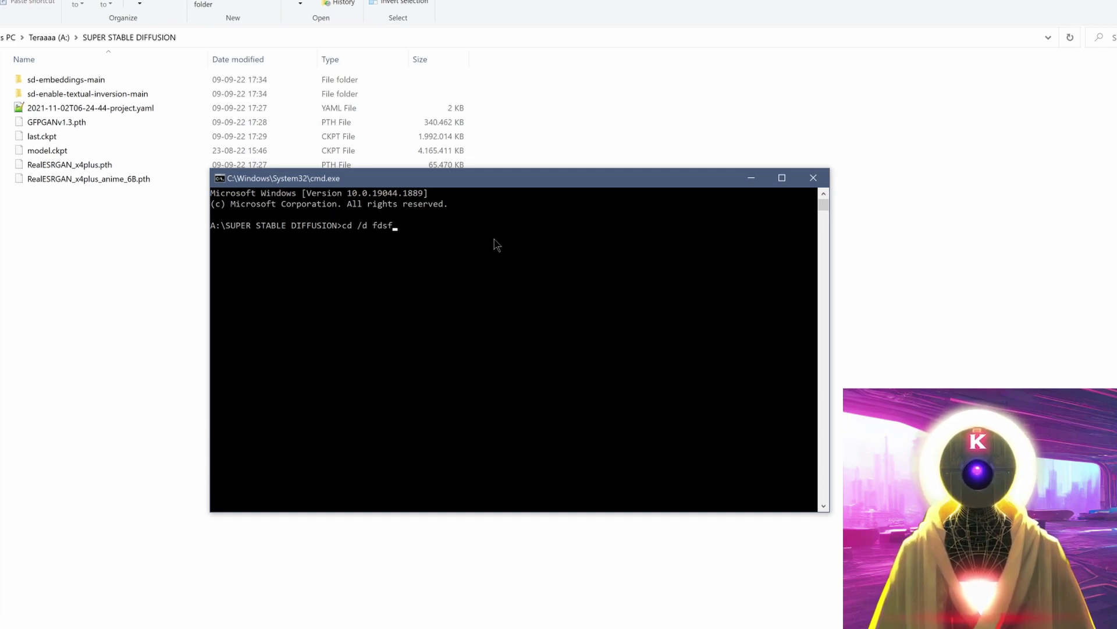
pyautogui.press('Escape')
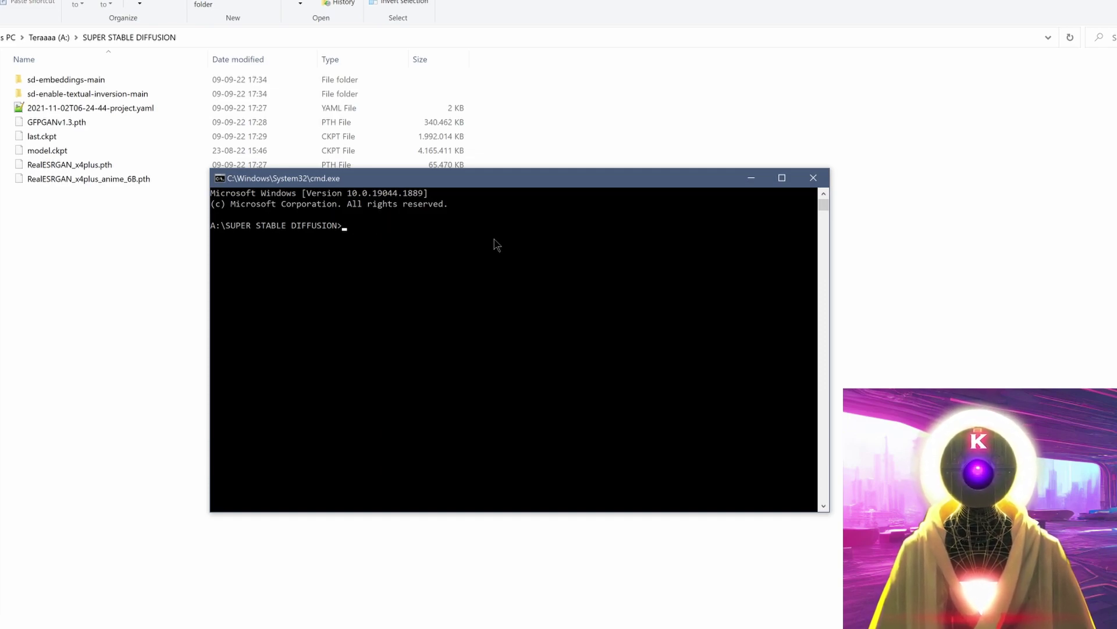
pyautogui.write('git clone https://github.com/sd-webui/stable-diffusion-webui.git')
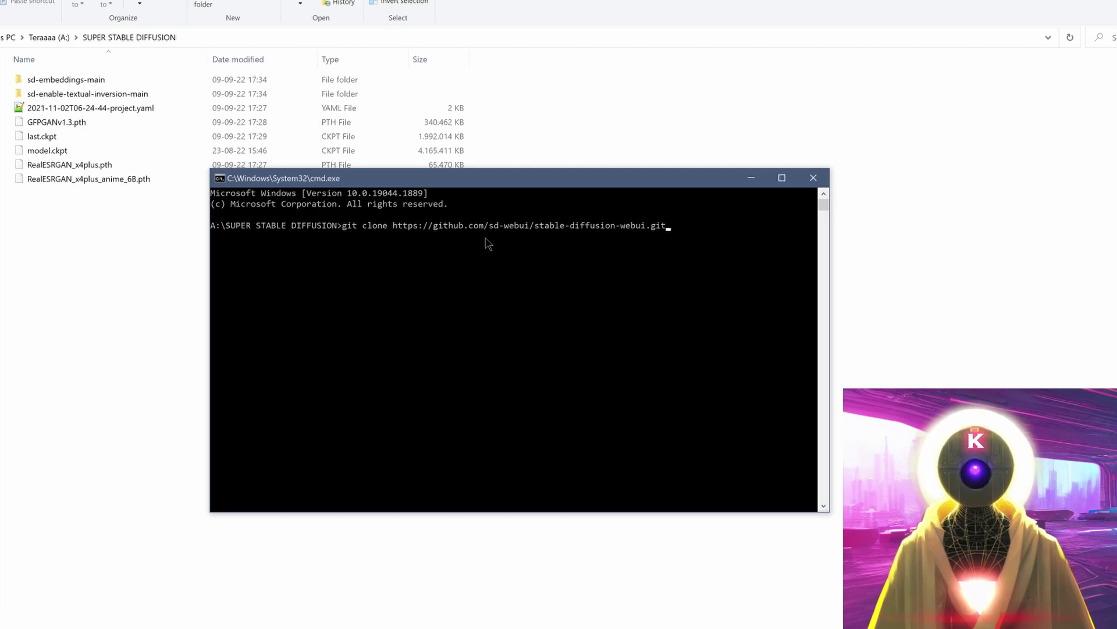
pyautogui.press('Return')
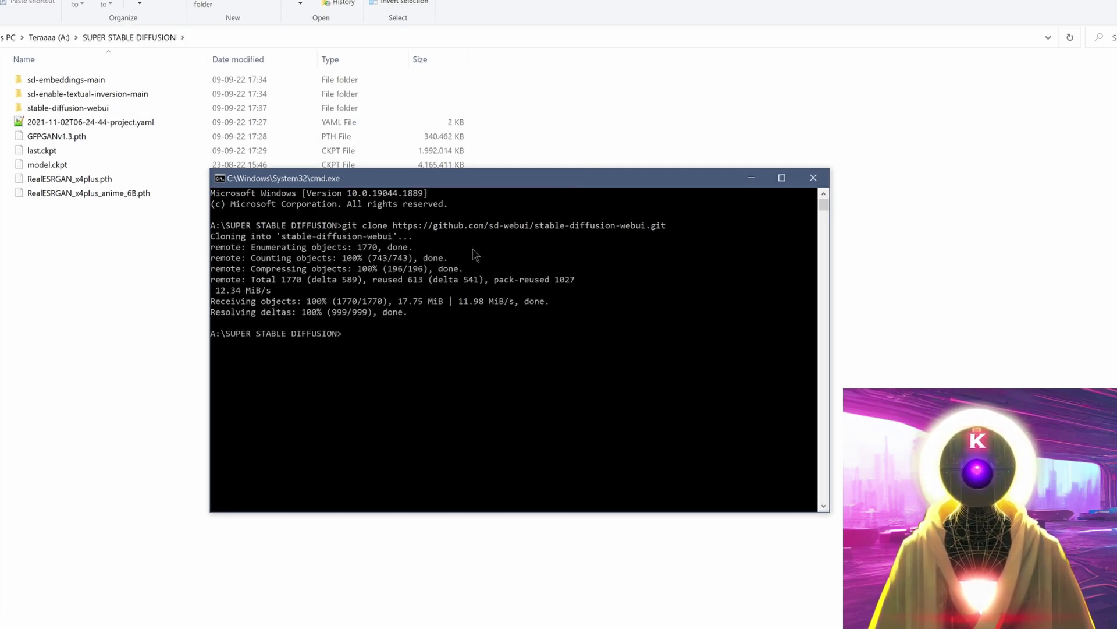
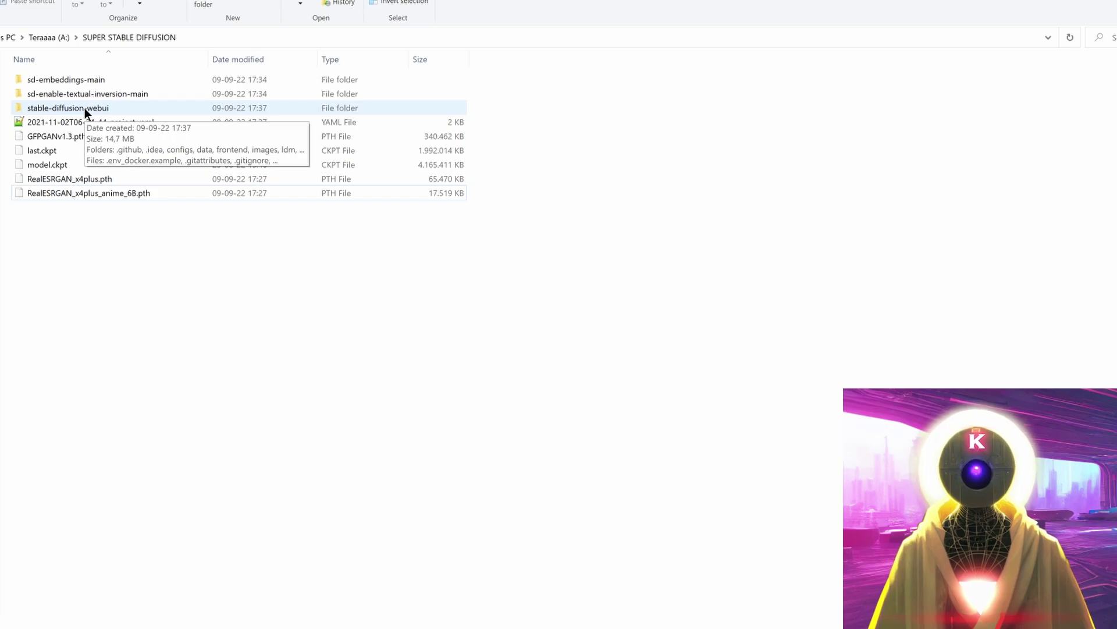
# Move model.ckpt from SUPER STABLE DIFFUSION into stable-diffusion-webui\models\ldm\stable-diffusion-v1, replacing the add-model-ckpt-here placeholder.
pyautogui.doubleClick(85, 107)
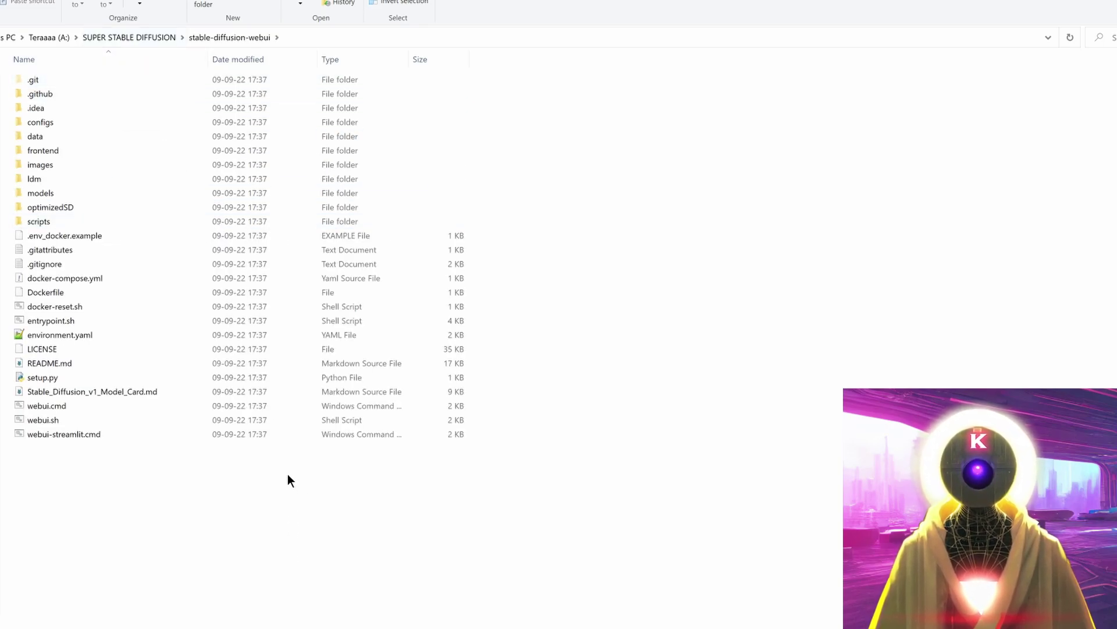
pyautogui.hotkey('alt', 'Up')
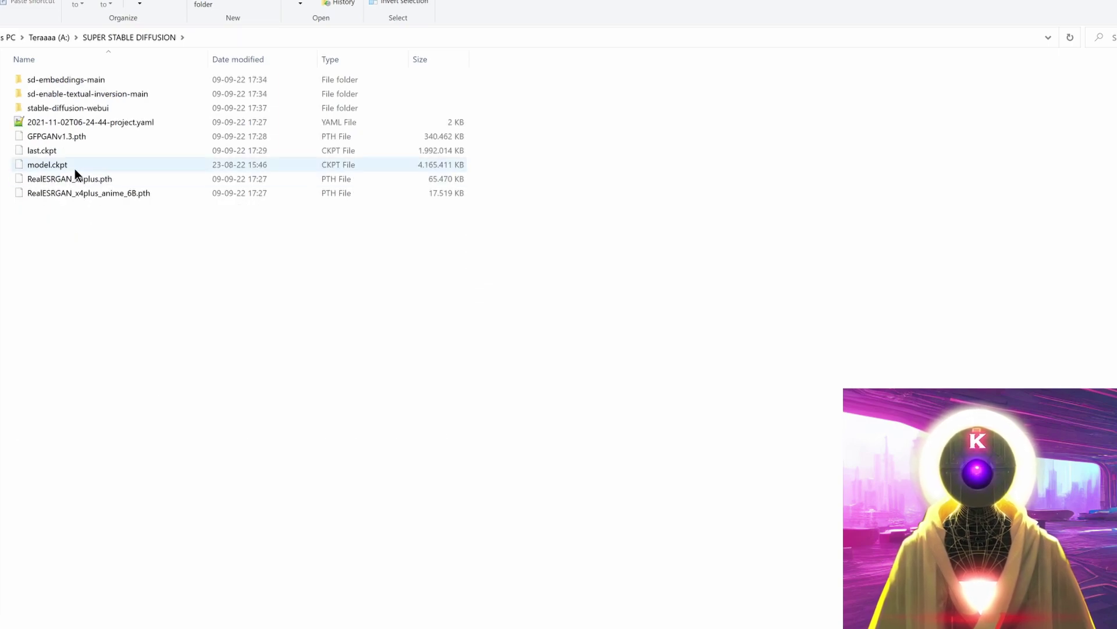
pyautogui.moveTo(75, 169)
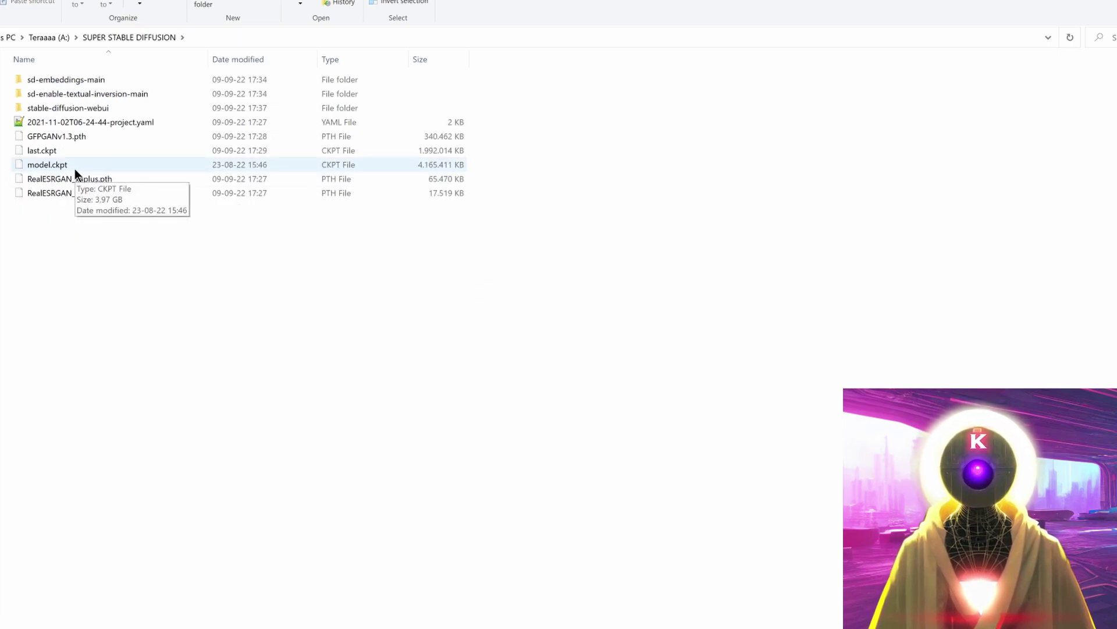
pyautogui.click(74, 169)
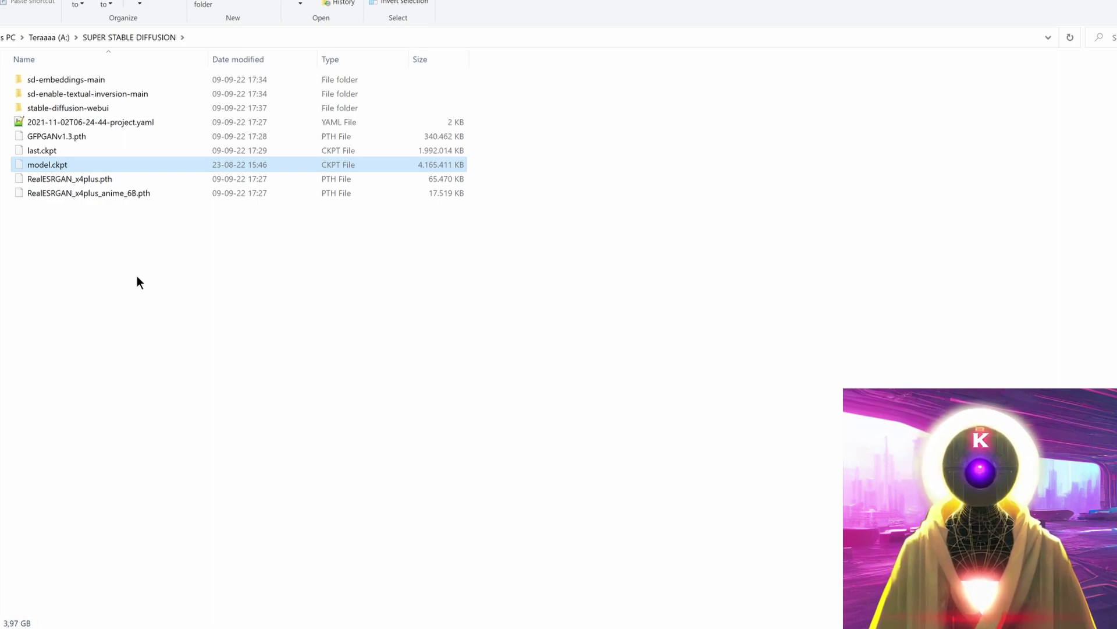
pyautogui.moveTo(86, 112)
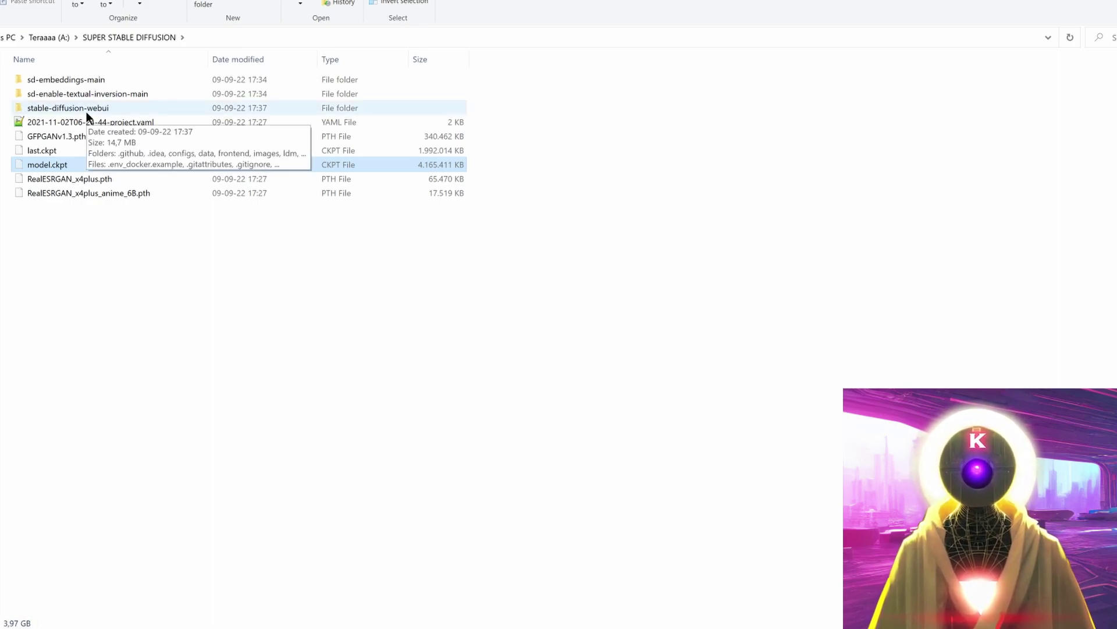
pyautogui.doubleClick(85, 111)
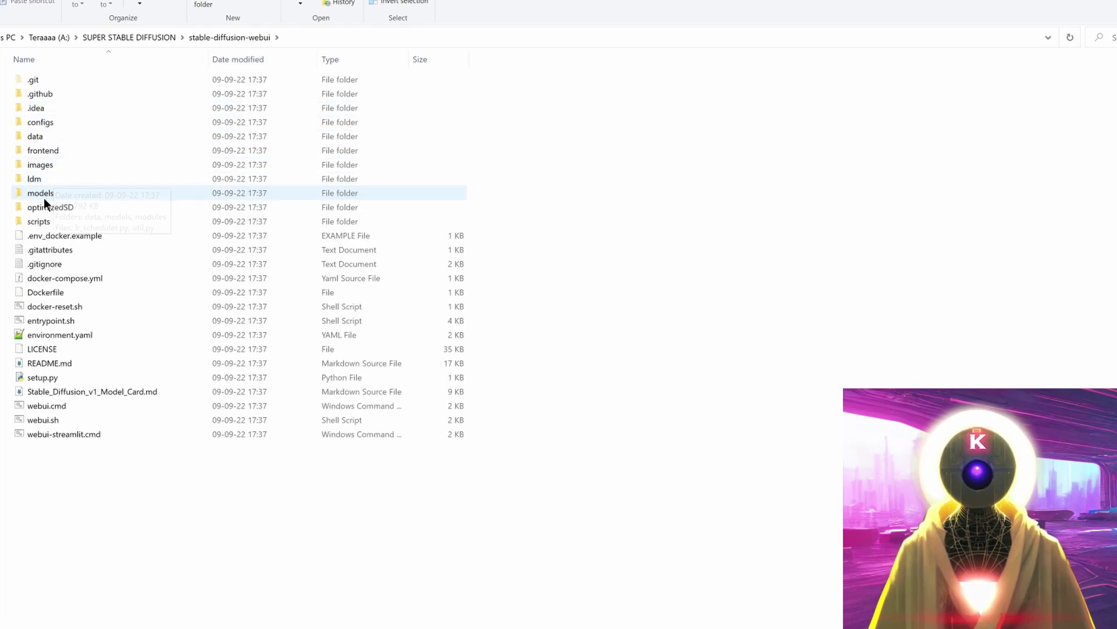
pyautogui.doubleClick(44, 198)
pyautogui.doubleClick(37, 92)
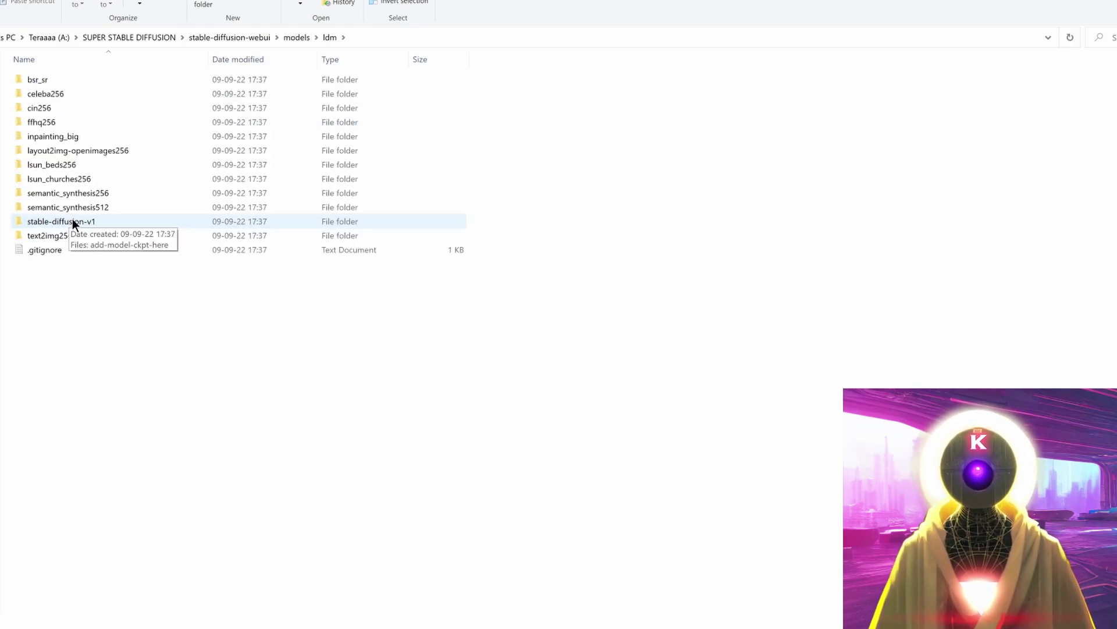
pyautogui.doubleClick(73, 221)
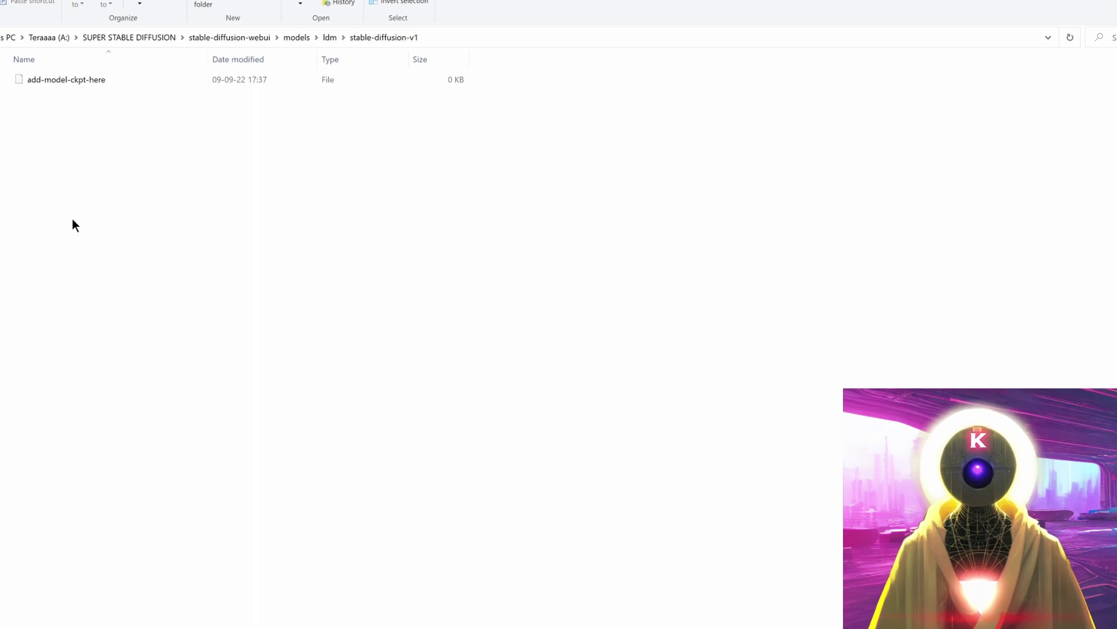
pyautogui.hotkey('ctrl', 'v')
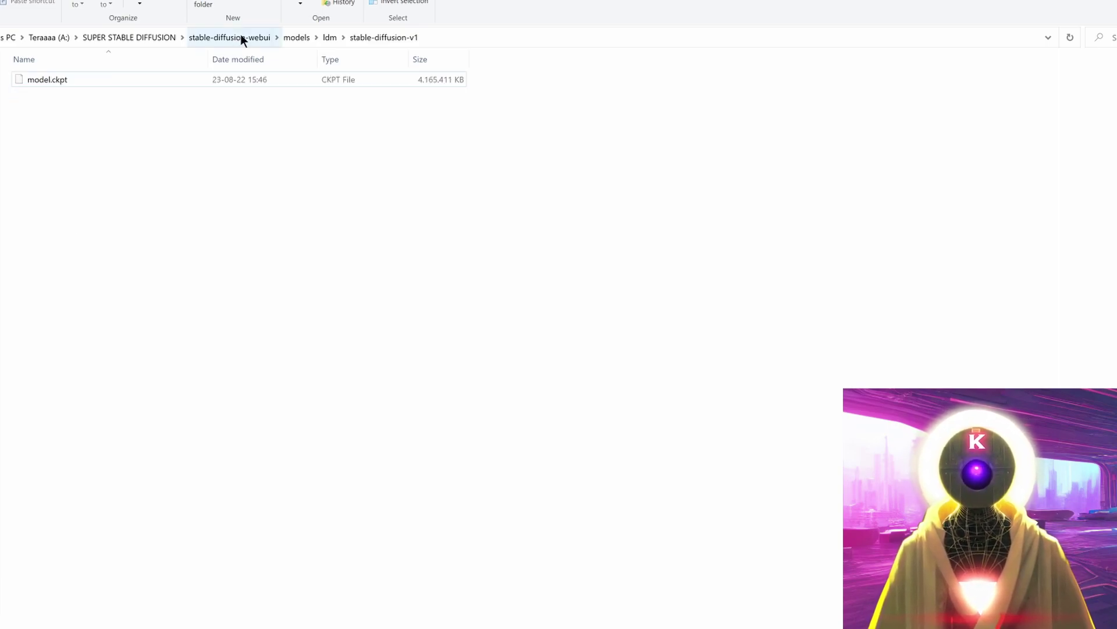
# Run webui.cmd from the stable-diffusion-webui folder and review its console output for model loading errors.
pyautogui.click(241, 35)
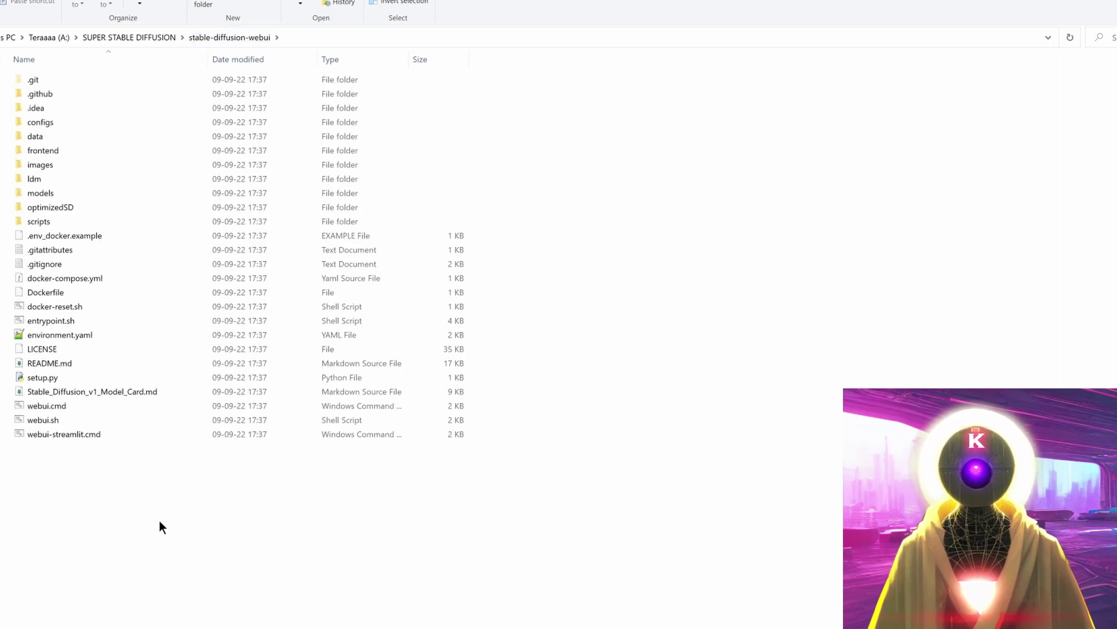
pyautogui.doubleClick(66, 404)
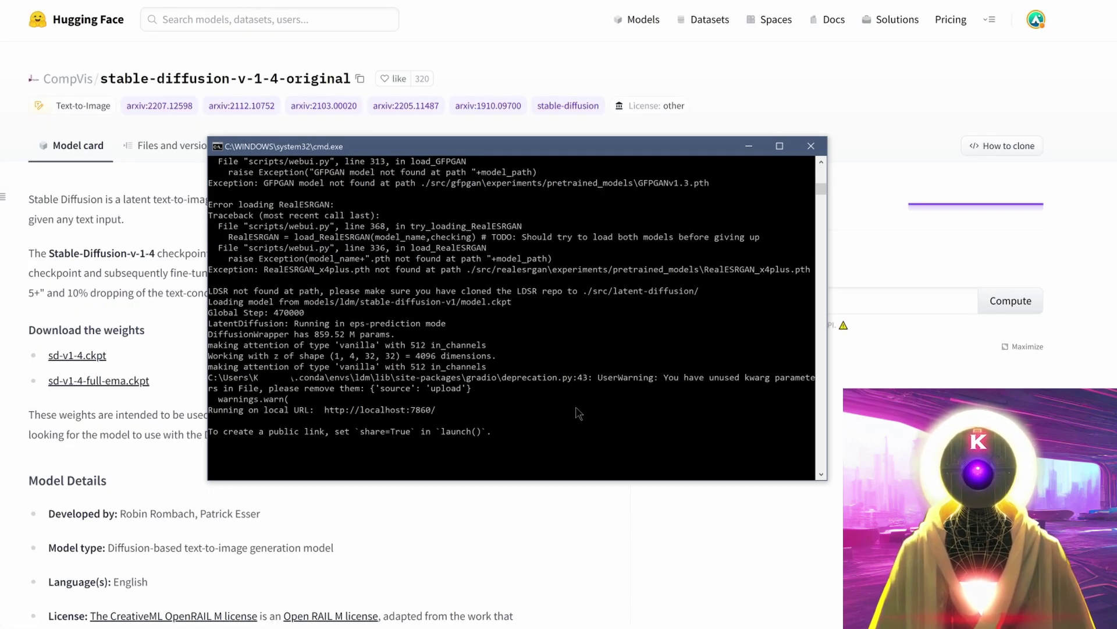
pyautogui.scroll(2, 513, 317)
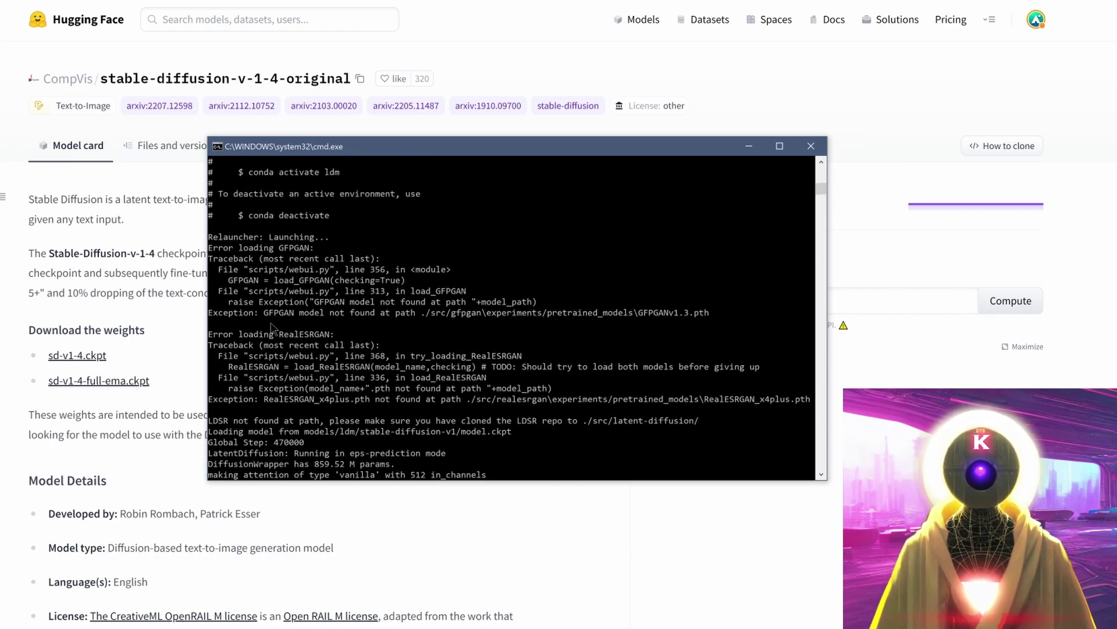
pyautogui.scroll(-1, 302, 338)
pyautogui.scroll(-1, 321, 301)
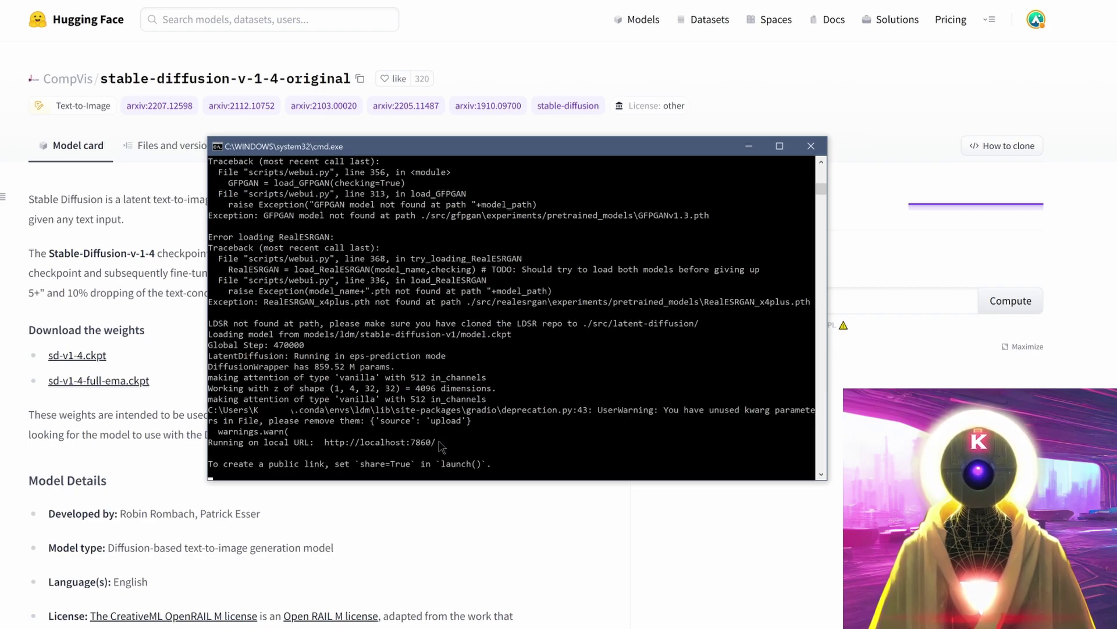
pyautogui.moveTo(439, 443); pyautogui.dragTo(326, 446)
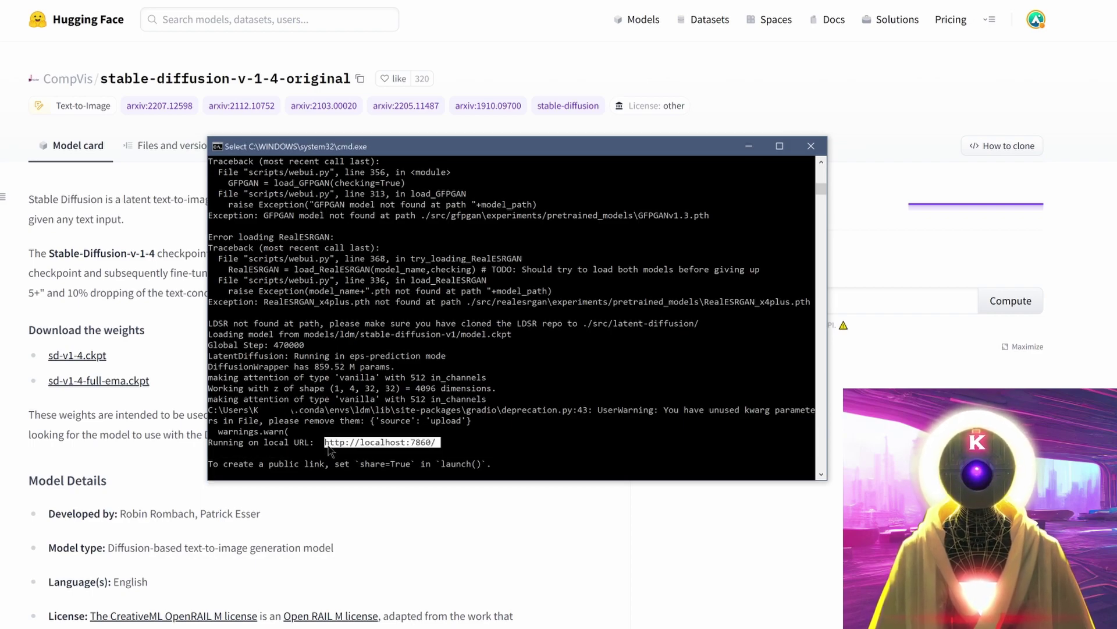
pyautogui.hotkey('ctrl', 'c')
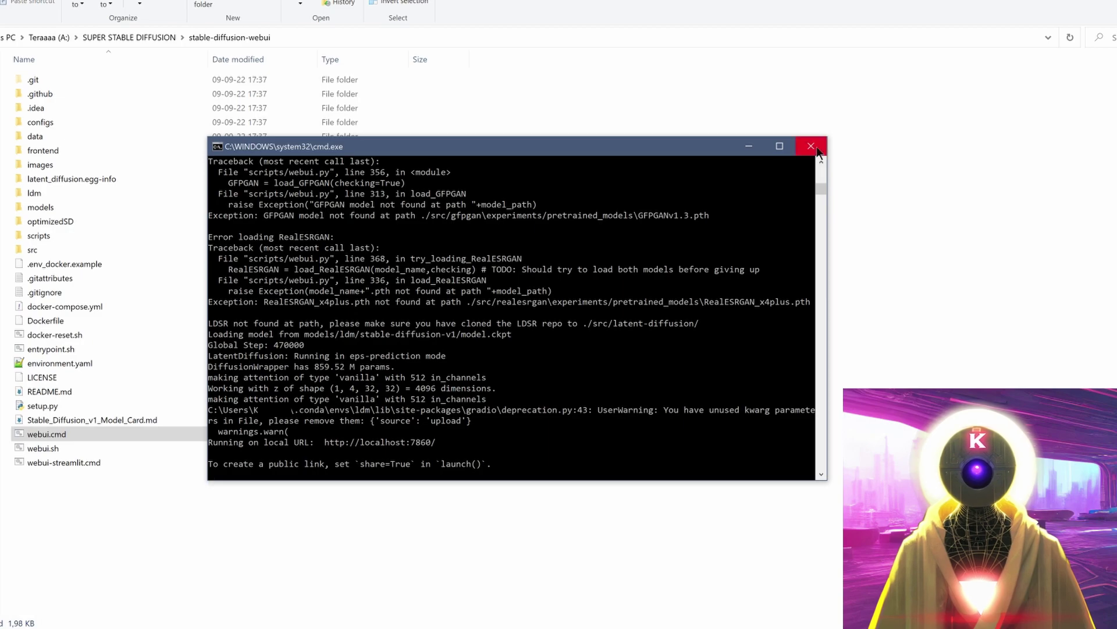
pyautogui.click(817, 149)
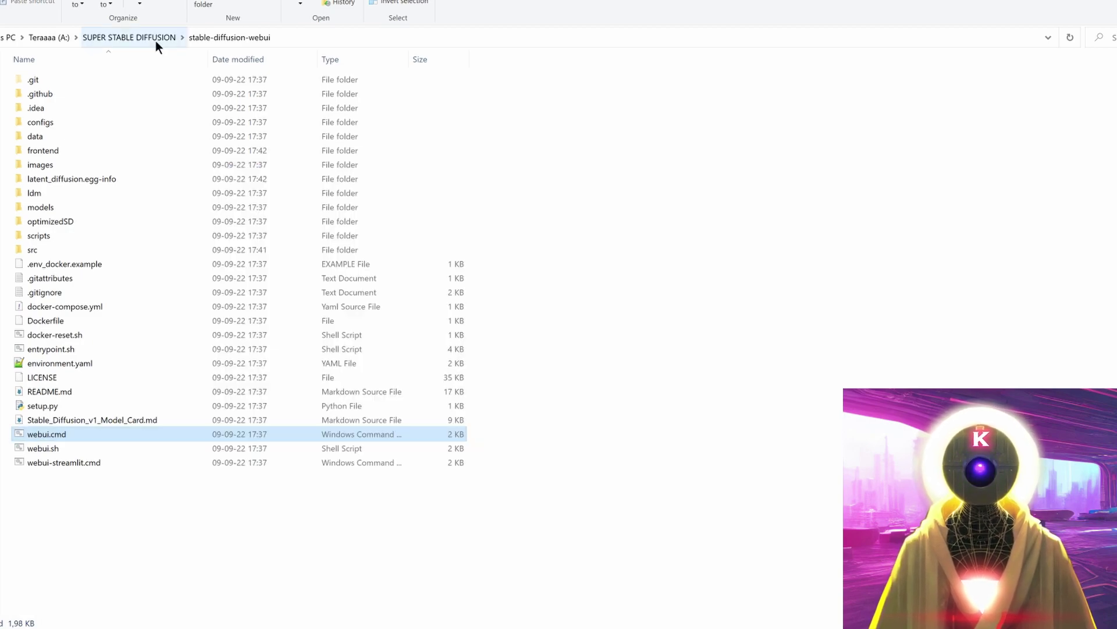
# Move GFPGANv1.3.pth from SUPER STABLE DIFFUSION into stable-diffusion-webui\src\gfpgan\experiments\pretrained_models.
pyautogui.click(156, 39)
pyautogui.moveTo(192, 117); pyautogui.dragTo(116, 223)
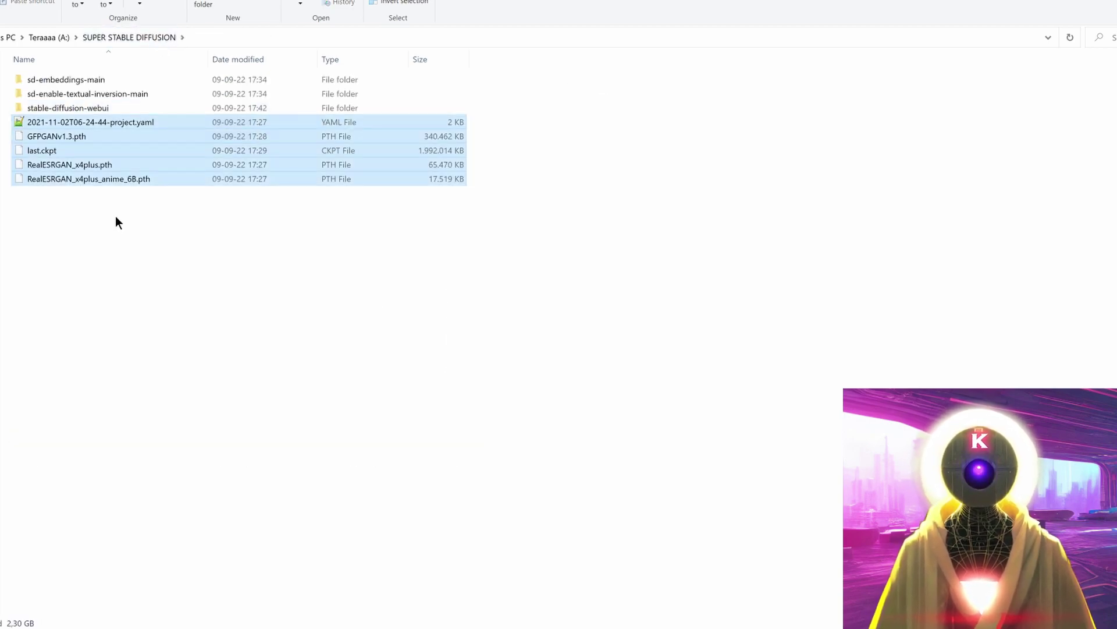
pyautogui.moveTo(120, 124); pyautogui.dragTo(89, 109)
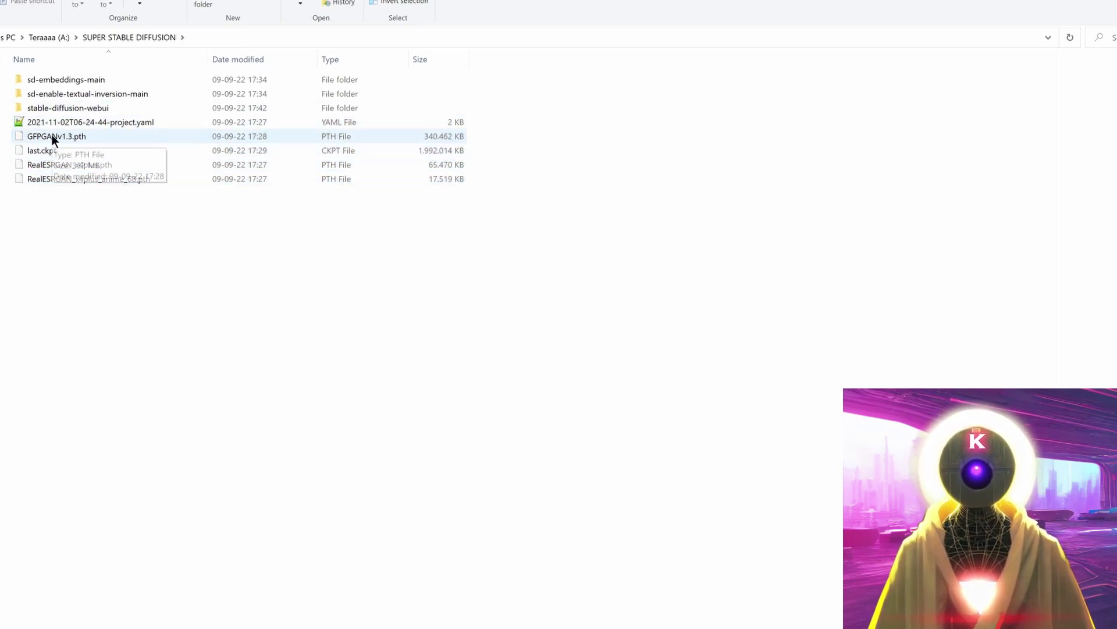
pyautogui.click(52, 137)
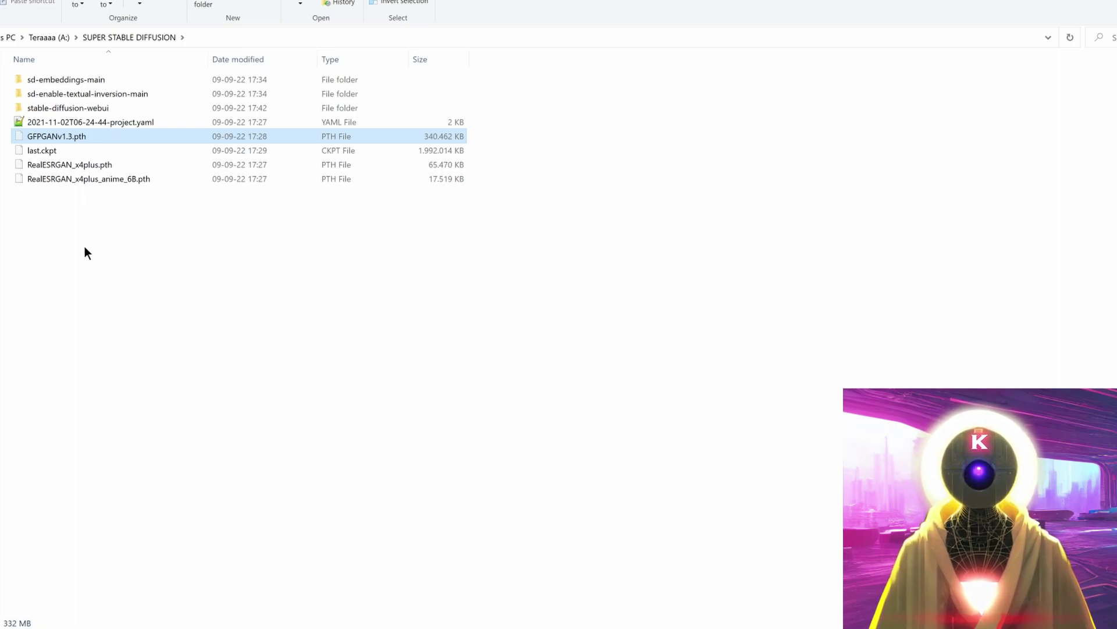
pyautogui.doubleClick(75, 110)
pyautogui.doubleClick(37, 251)
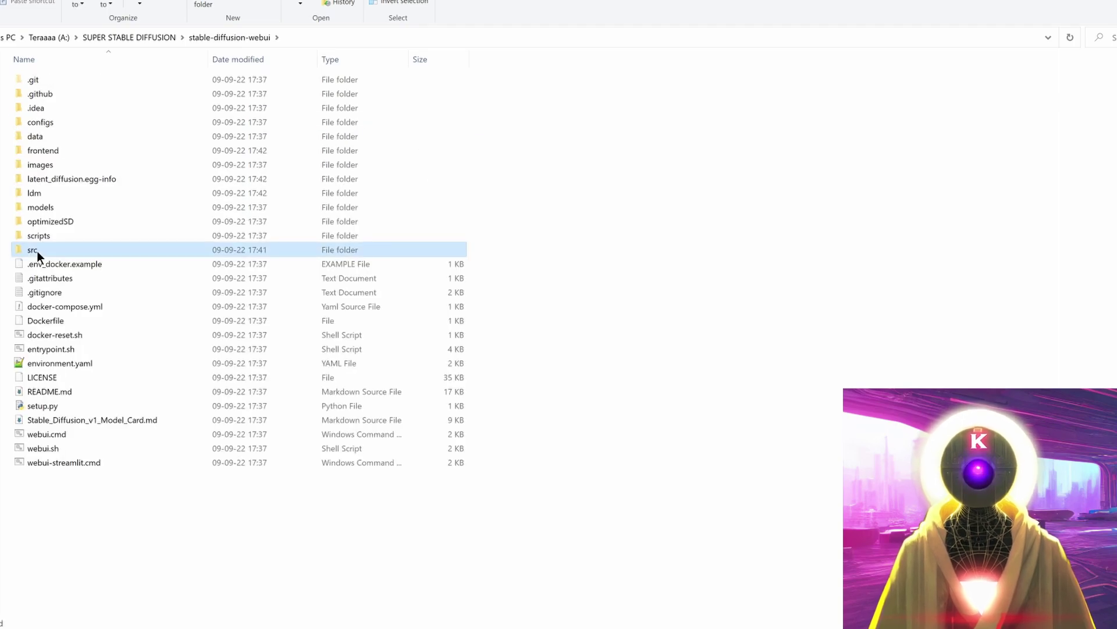
pyautogui.doubleClick(44, 96)
pyautogui.doubleClick(54, 151)
pyautogui.click(60, 81)
pyautogui.doubleClick(61, 81)
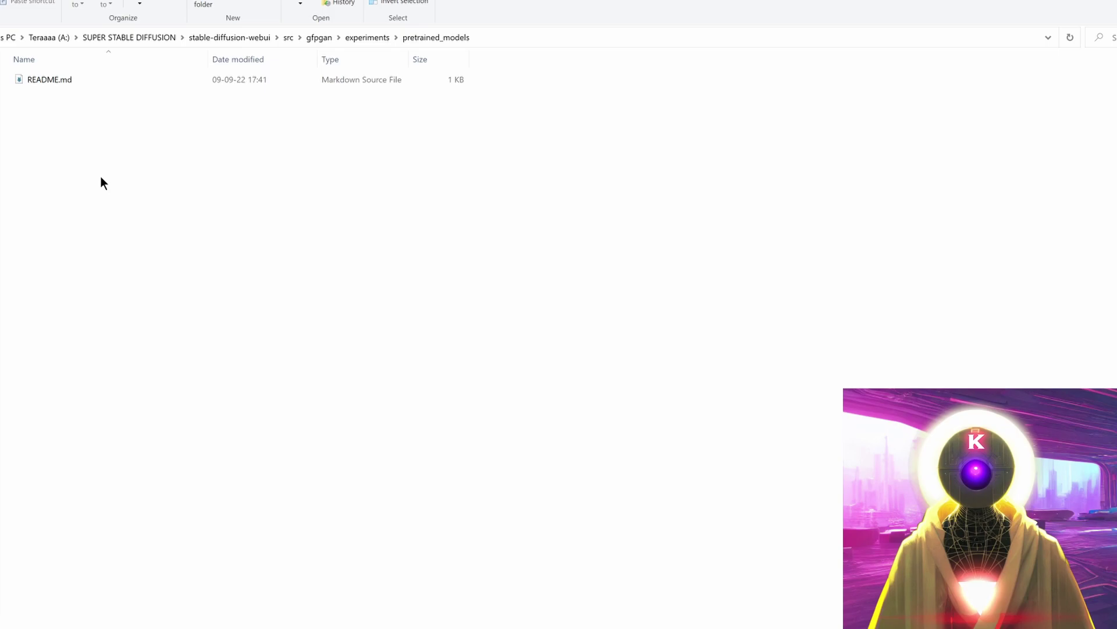
pyautogui.hotkey('ctrl', 'v')
# Move RealESRGAN_x4plus.pth and RealESRGAN_x4plus_anime_6B.pth from SUPER STABLE DIFFUSION into stable-diffusion-webui\src\realesrgan\experiments\pretrained_models.
pyautogui.press('BackSpace')
pyautogui.press('BackSpace')
pyautogui.press('BackSpace')
pyautogui.press('BackSpace')
pyautogui.press('BackSpace')
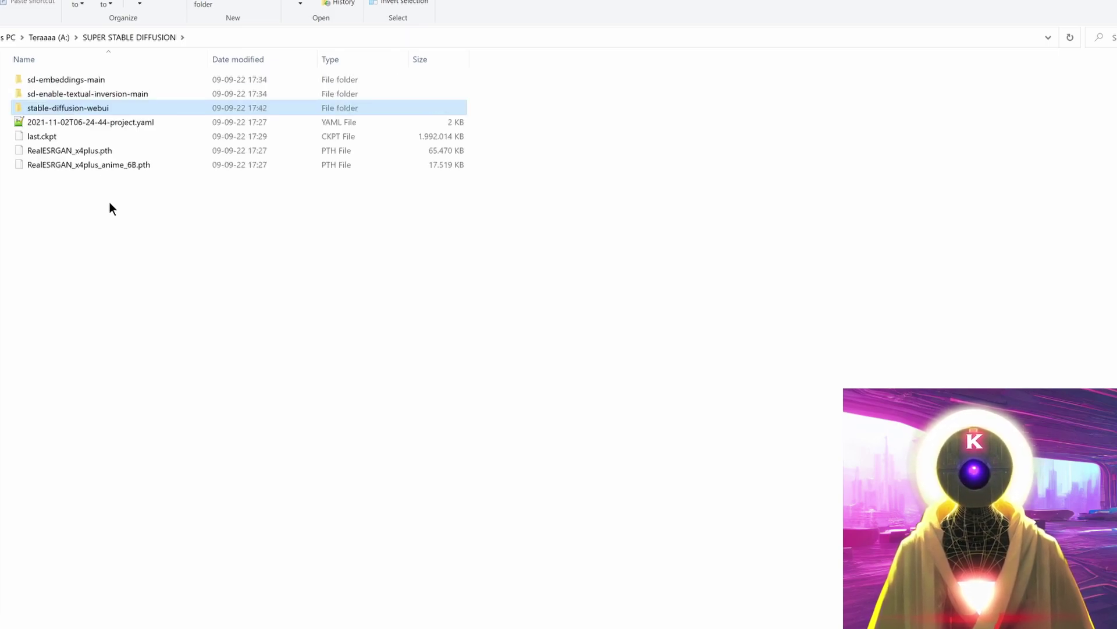
pyautogui.moveTo(109, 201); pyautogui.dragTo(76, 158)
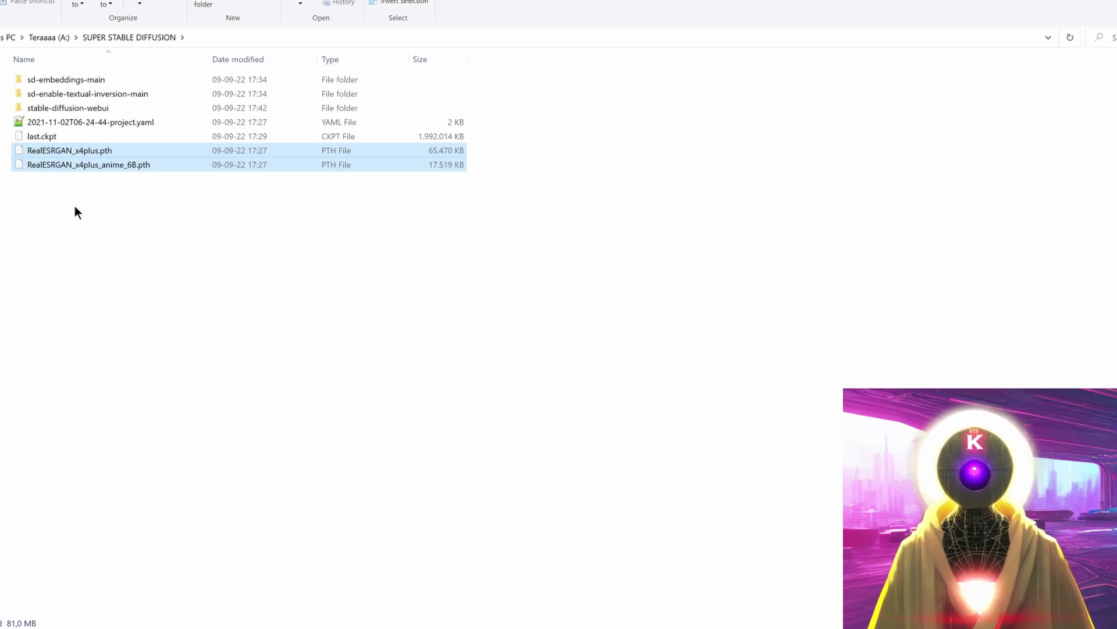
pyautogui.doubleClick(75, 108)
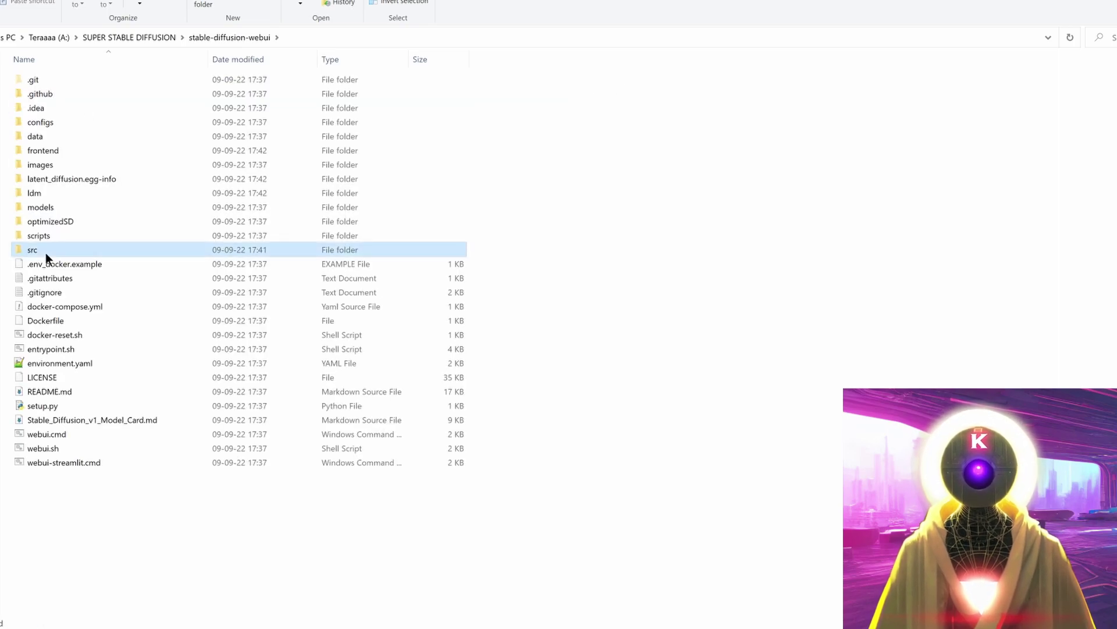
pyautogui.doubleClick(46, 253)
pyautogui.doubleClick(47, 124)
pyautogui.doubleClick(58, 165)
pyautogui.doubleClick(57, 79)
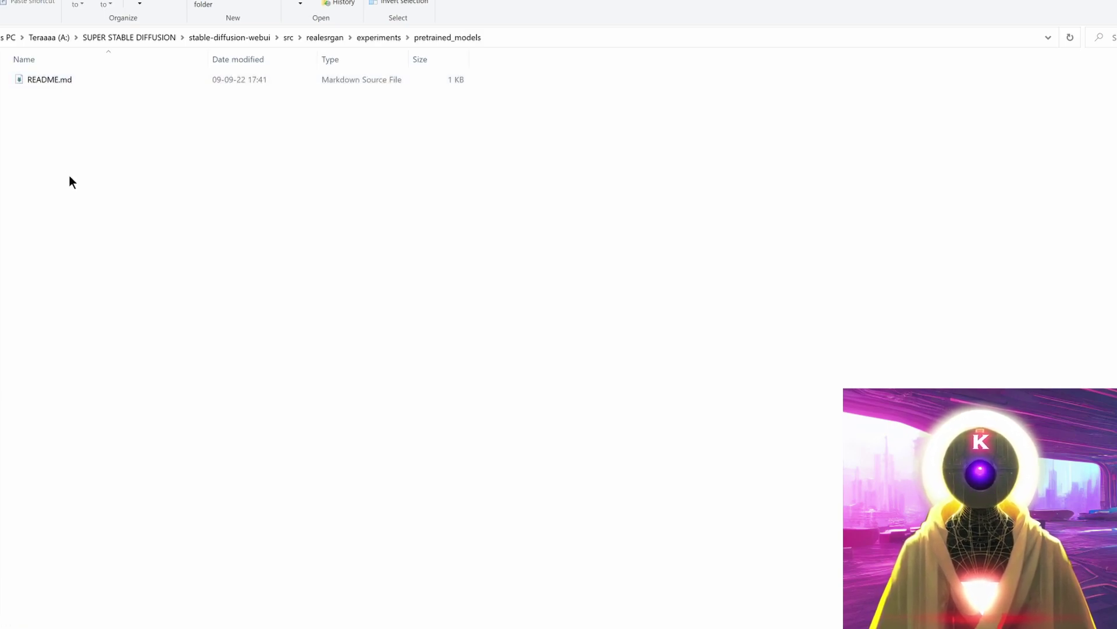
pyautogui.hotkey('ctrl', 'v')
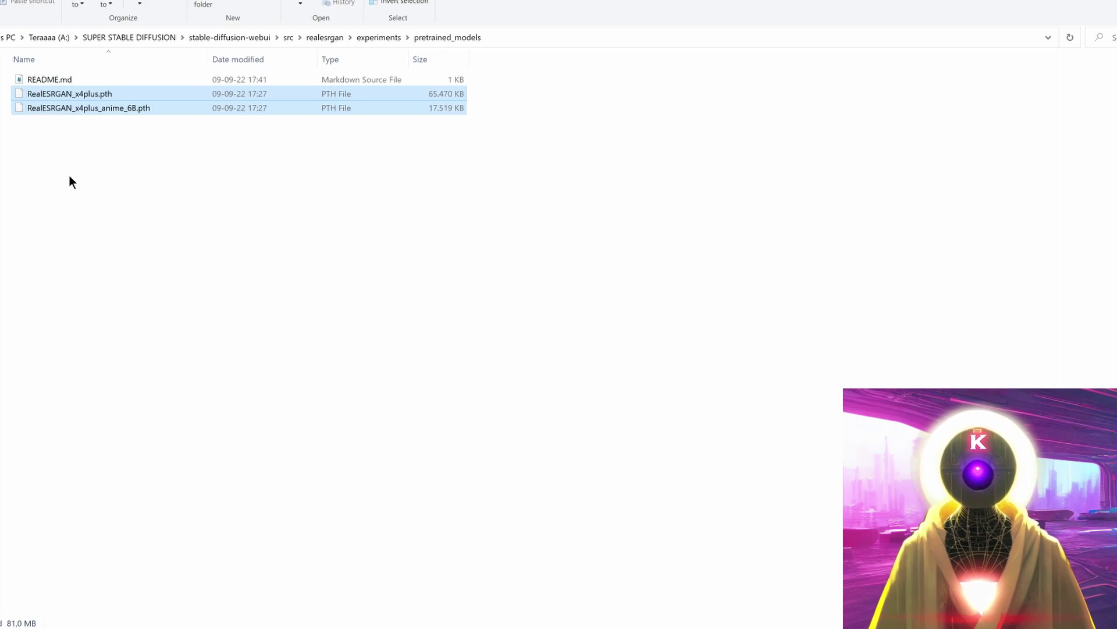
pyautogui.click(113, 39)
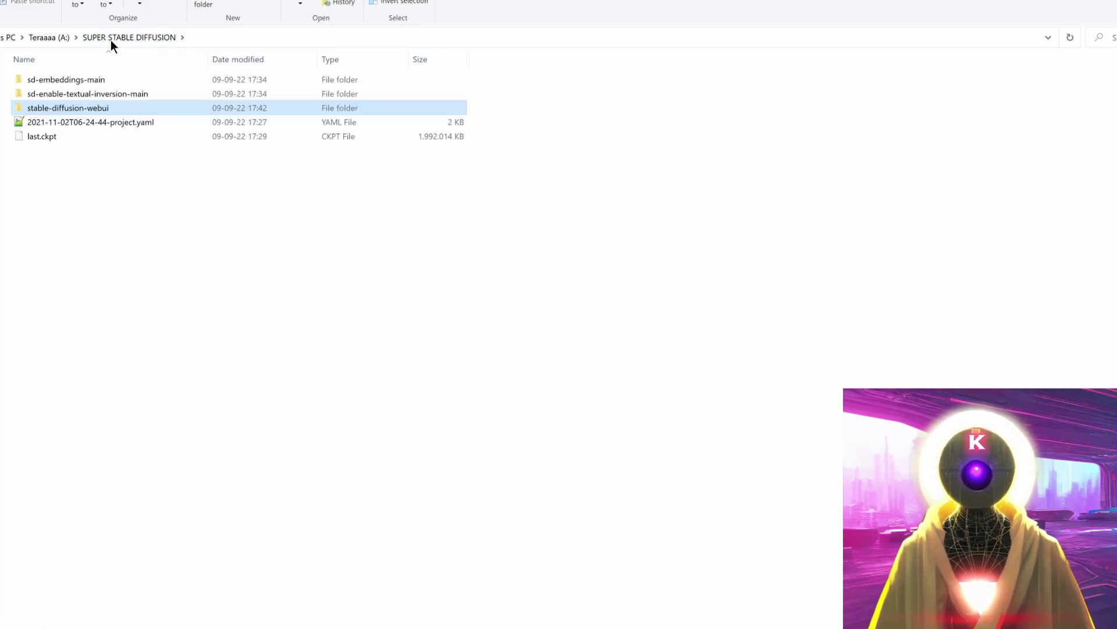
pyautogui.click(106, 189)
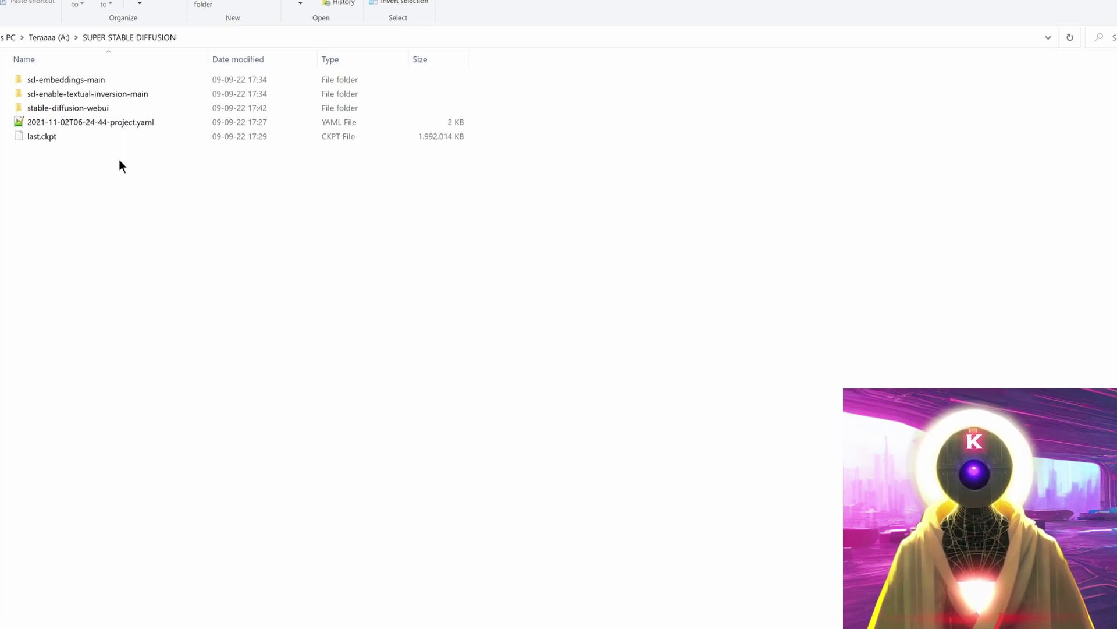
pyautogui.moveTo(117, 158); pyautogui.dragTo(68, 127)
pyautogui.click(105, 196)
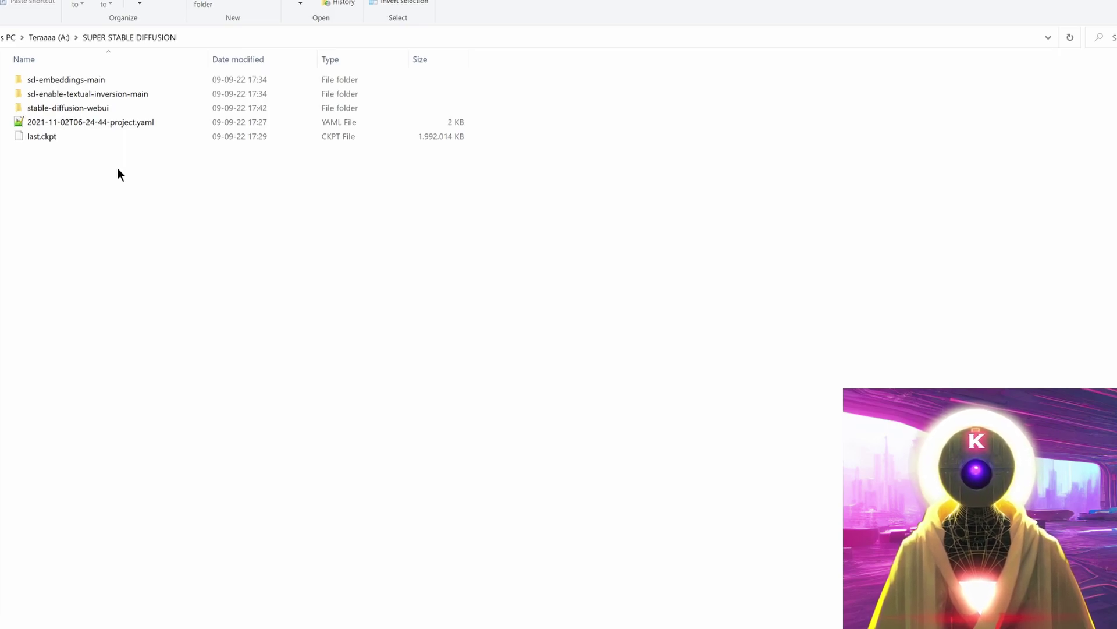
pyautogui.doubleClick(71, 107)
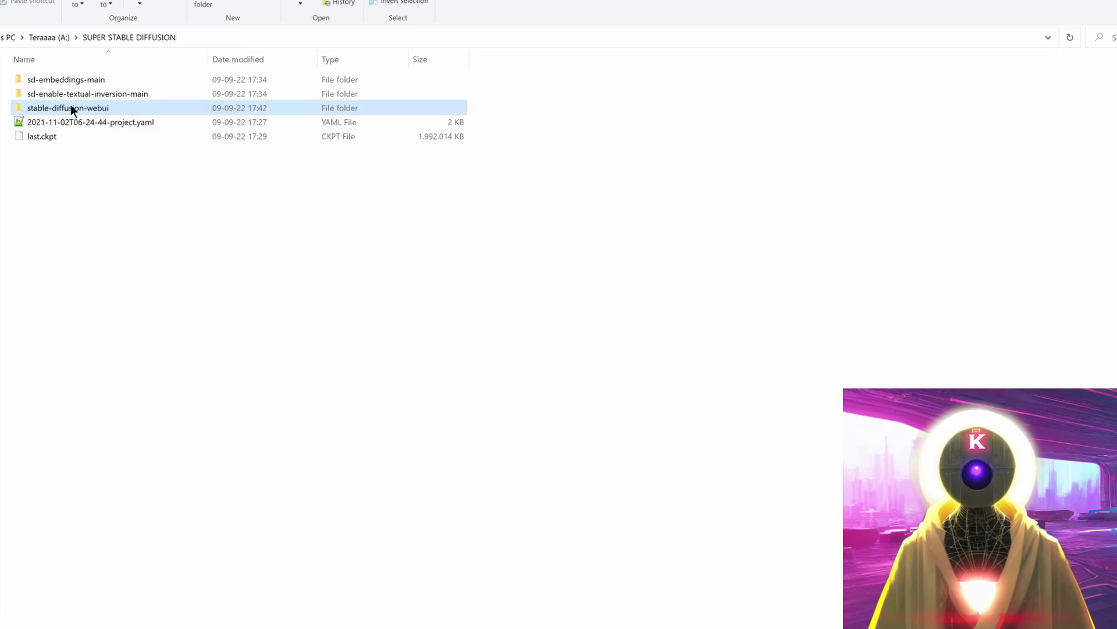
pyautogui.doubleClick(61, 246)
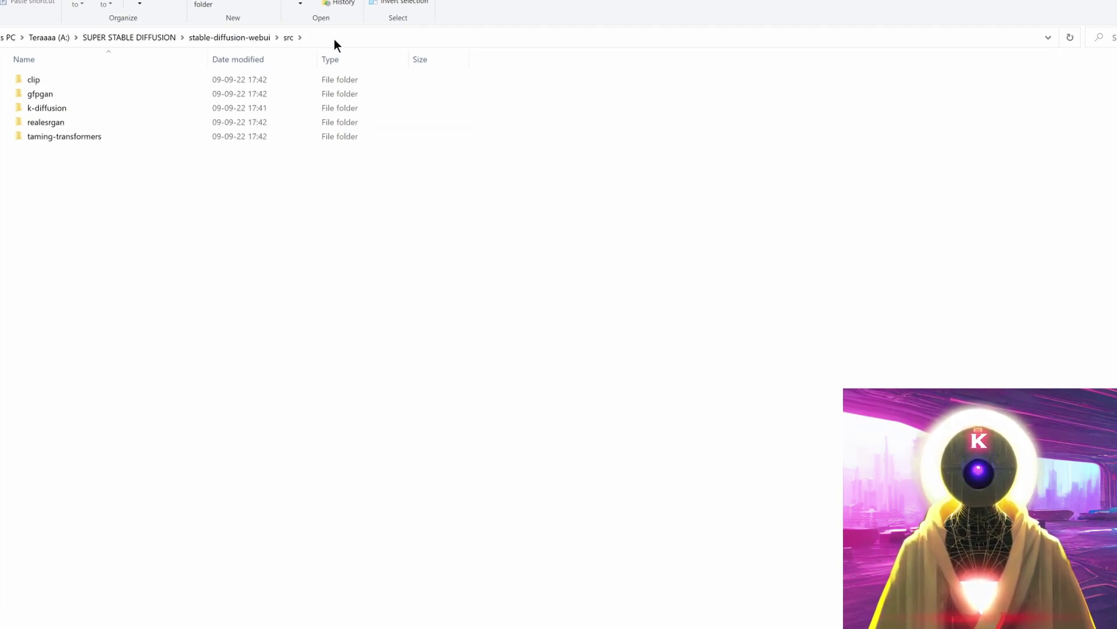
pyautogui.click(334, 40)
pyautogui.write('cm')
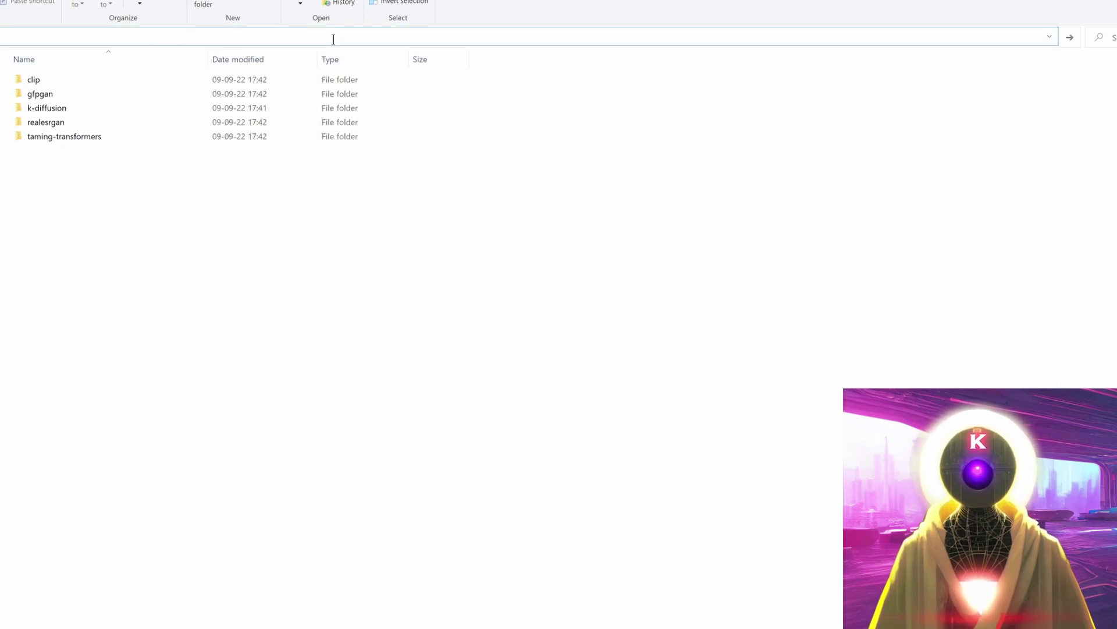
pyautogui.write('d')
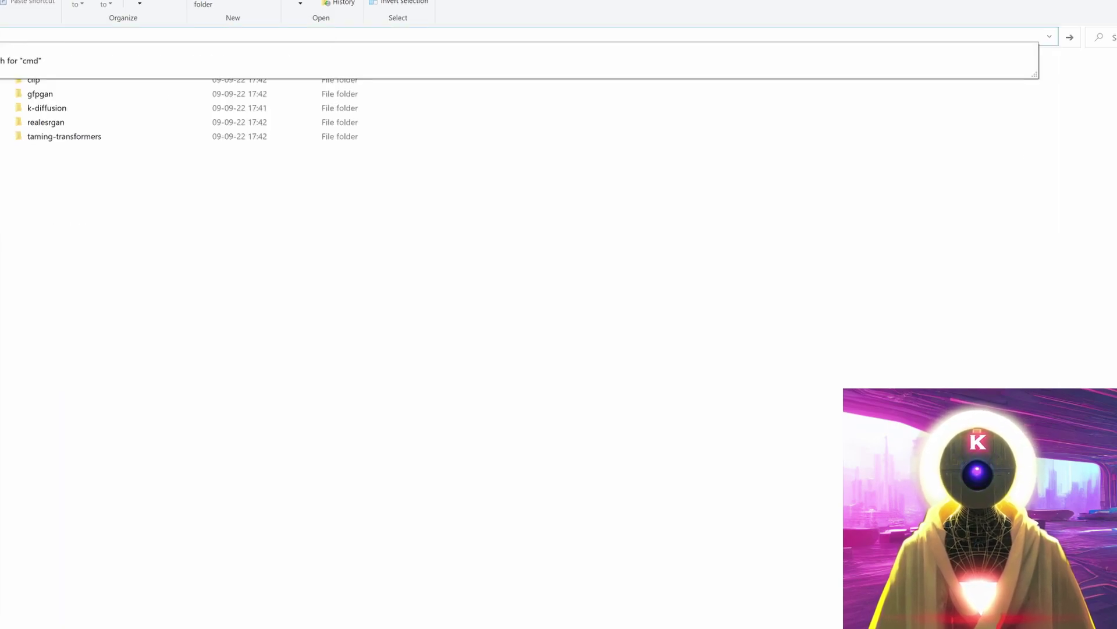
pyautogui.press('Return')
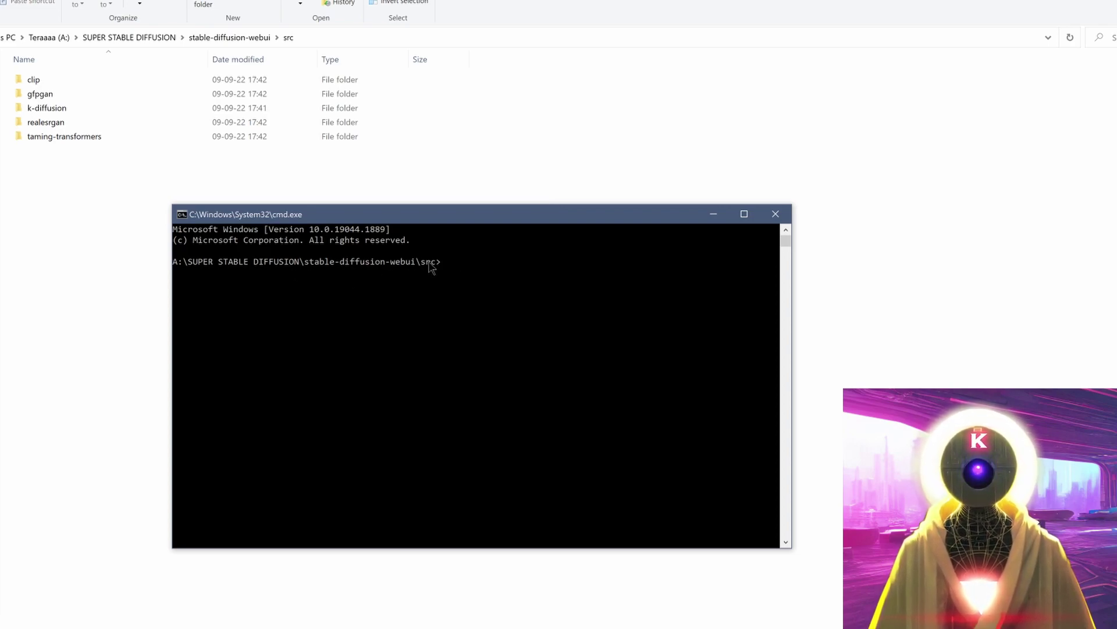
pyautogui.rightClick(472, 267)
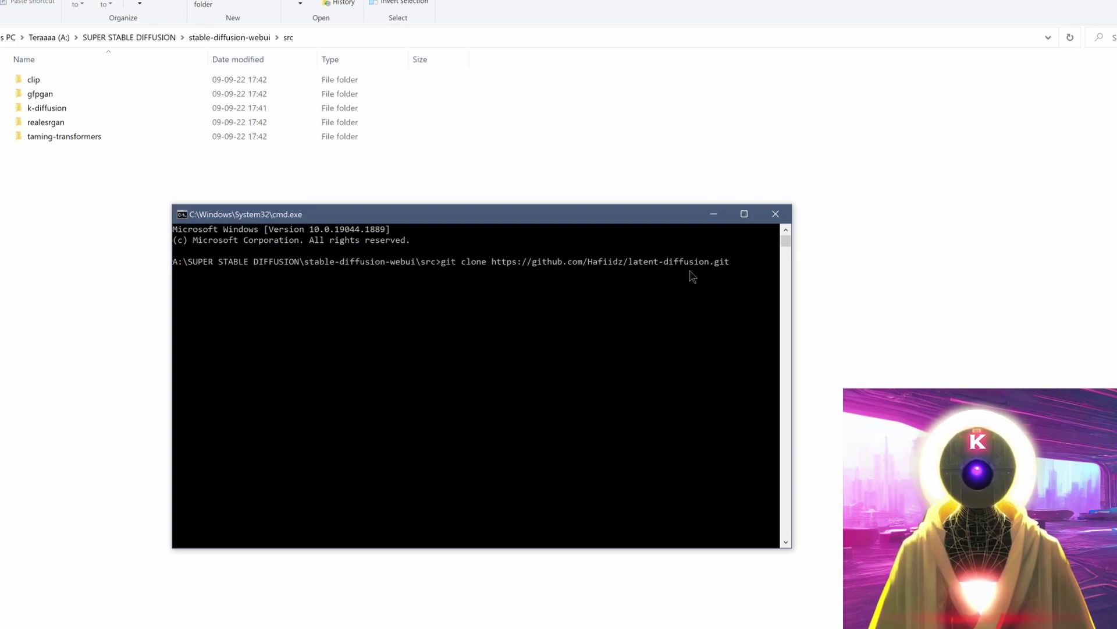
pyautogui.press('Return')
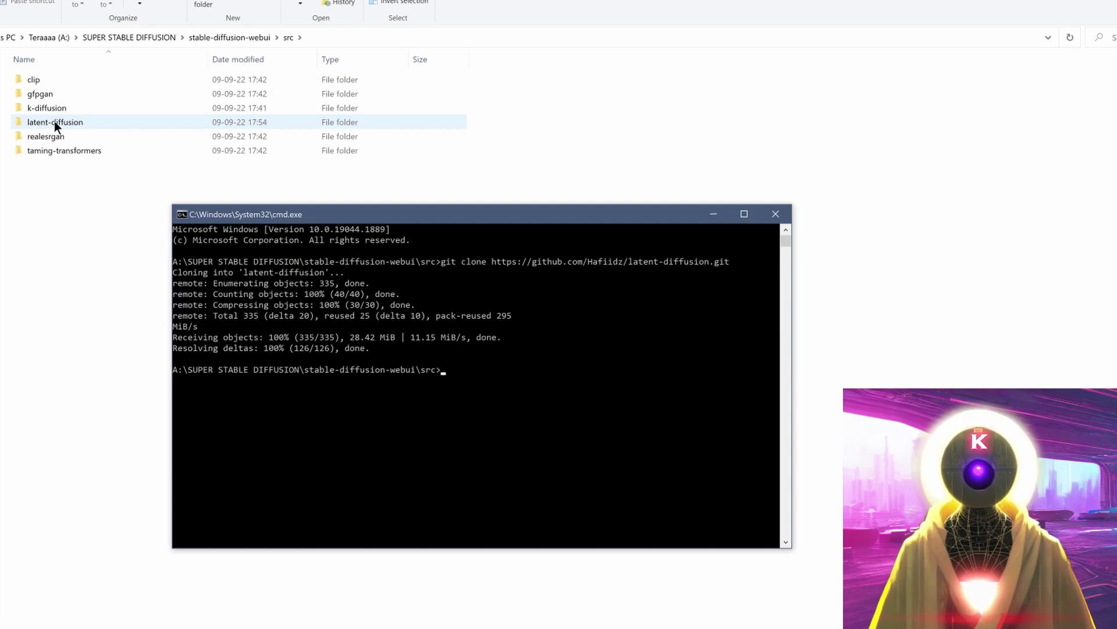
# Cut 2021-11-02T06-24-44-project.yaml and last.ckpt from the SUPER STABLE DIFFUSION folder.
pyautogui.click(96, 37)
pyautogui.moveTo(64, 167); pyautogui.dragTo(50, 117)
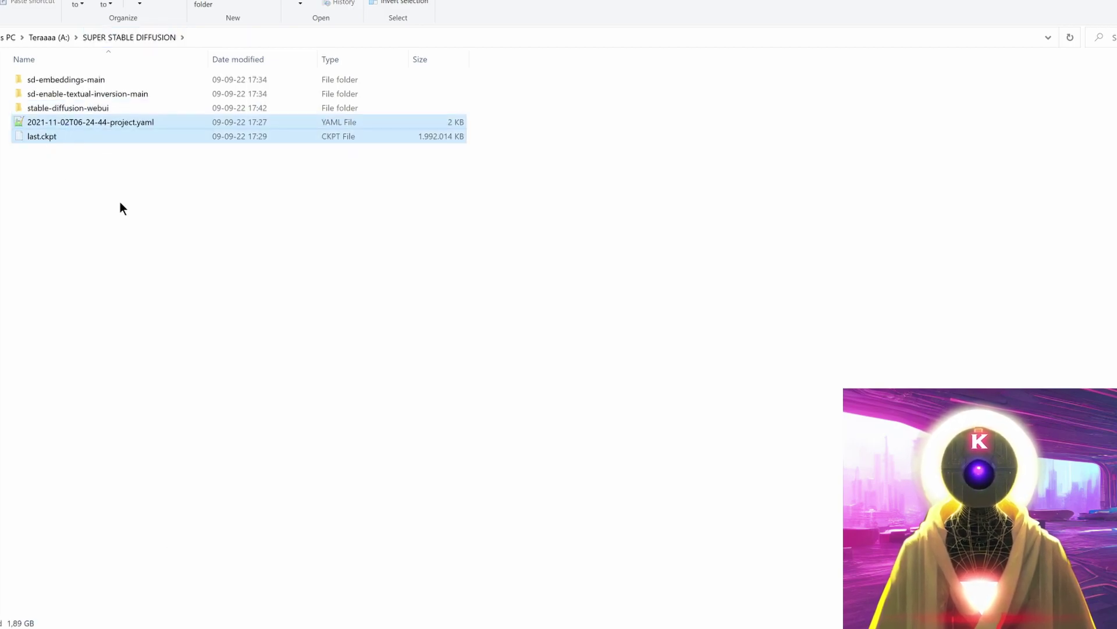
# Create a folder named experiments inside stable-diffusion-webui\src\latent-diffusion.
pyautogui.doubleClick(61, 107)
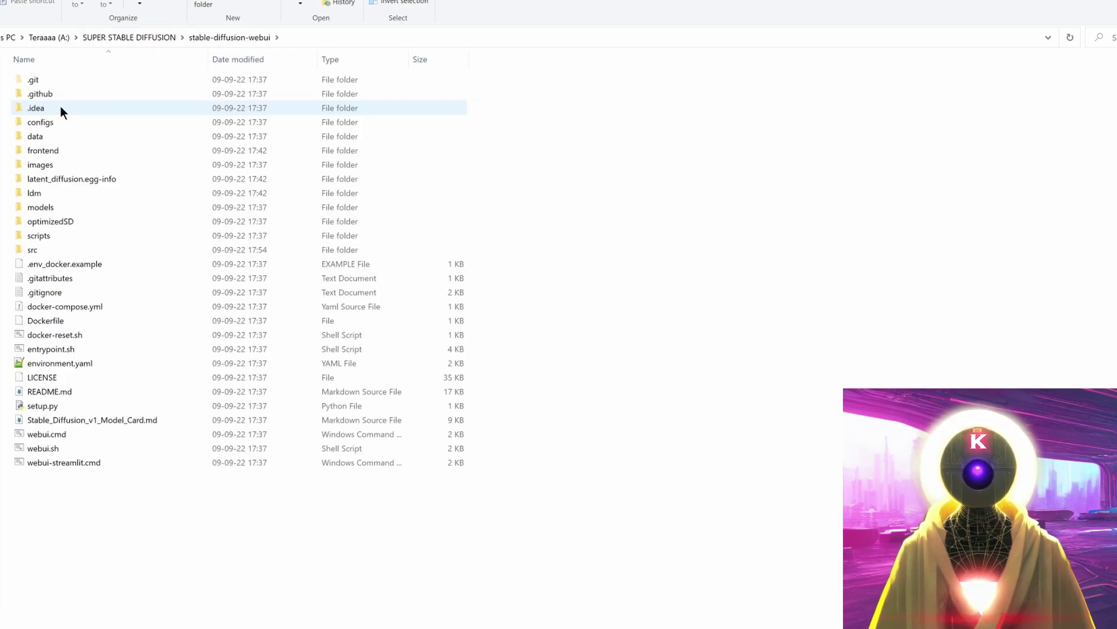
pyautogui.doubleClick(25, 249)
pyautogui.doubleClick(43, 121)
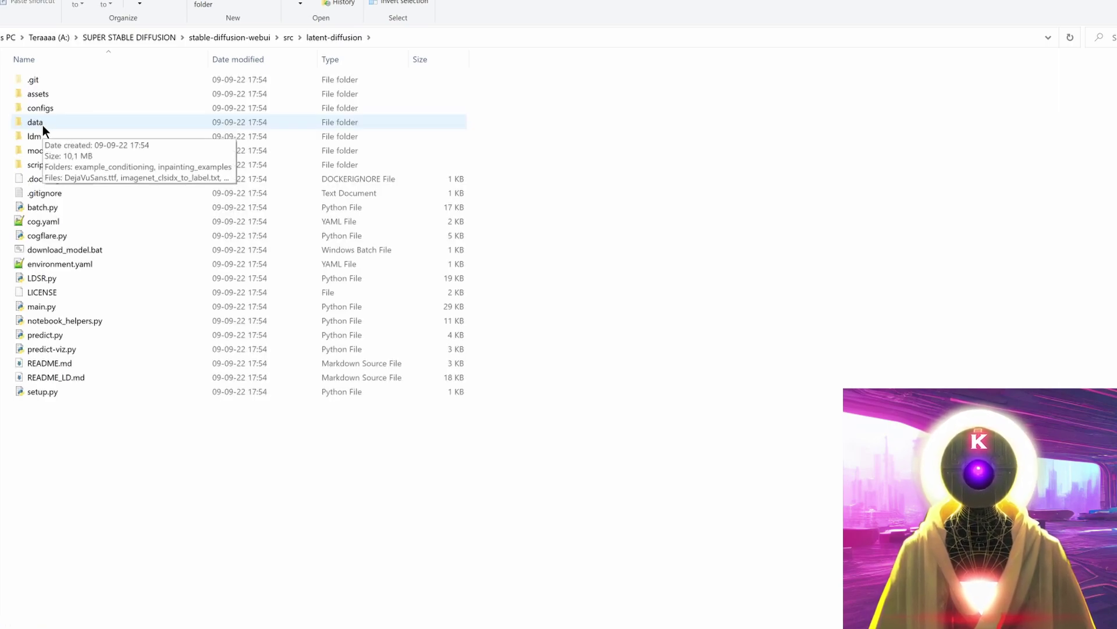
pyautogui.rightClick(144, 443)
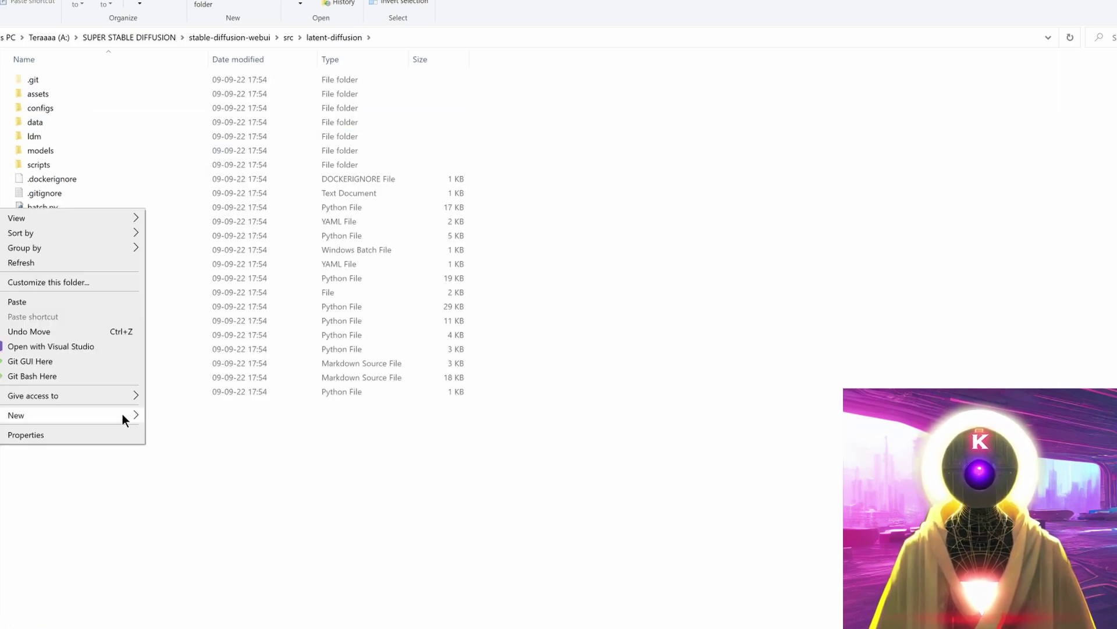
pyautogui.moveTo(121, 414)
pyautogui.click(170, 419)
pyautogui.write('experiments')
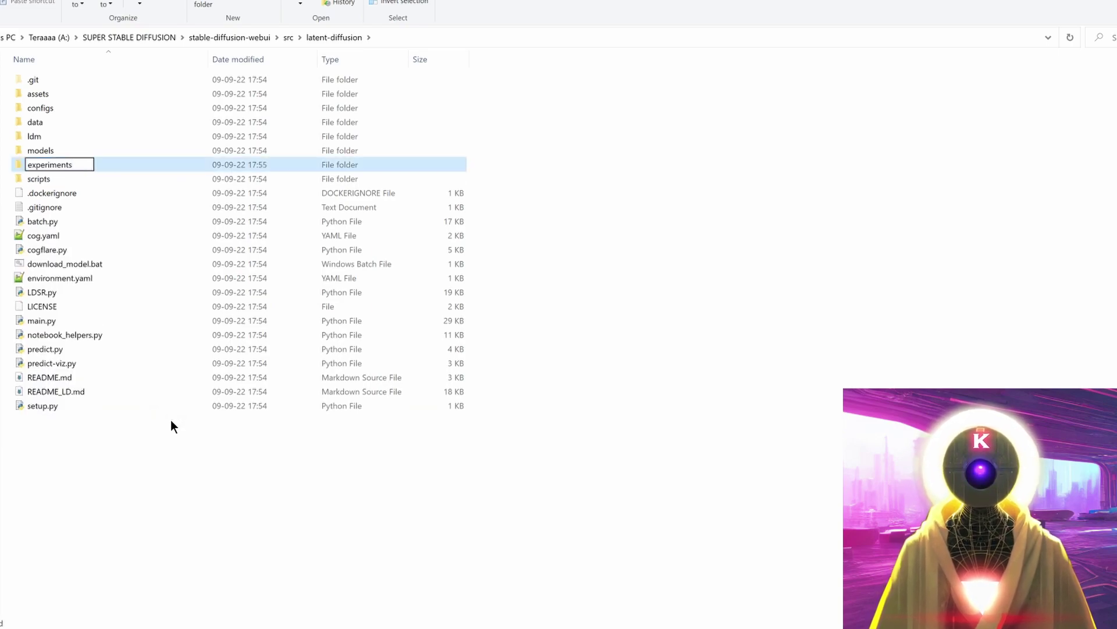
pyautogui.press('Return')
# Create a folder named pretrained_models inside the experiments folder.
pyautogui.doubleClick(34, 135)
pyautogui.rightClick(61, 140)
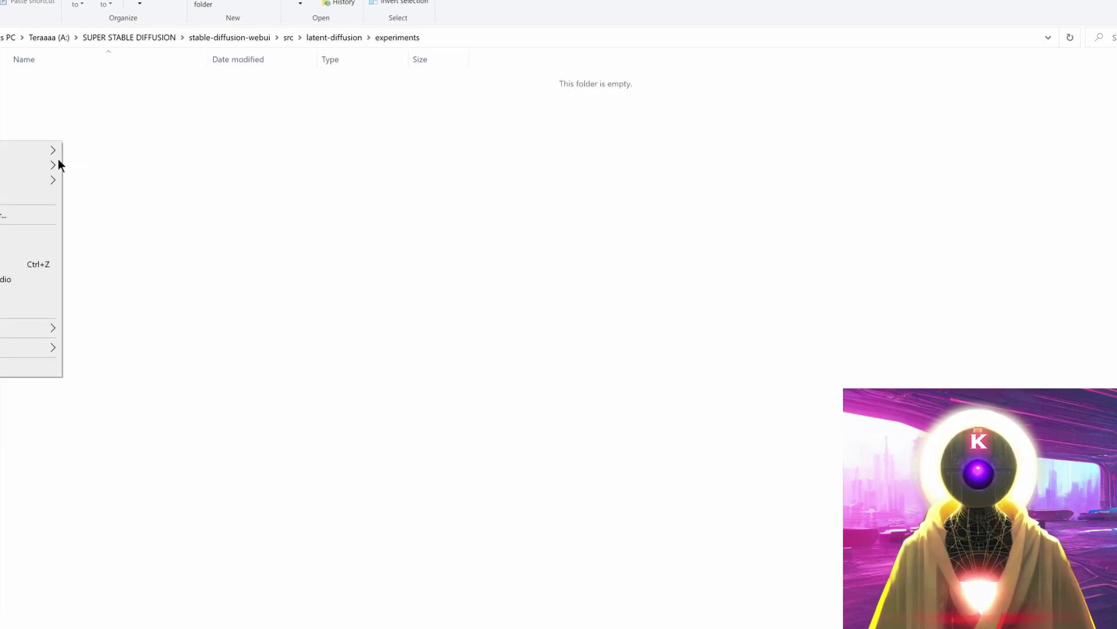
pyautogui.moveTo(10, 352)
pyautogui.click(80, 351)
pyautogui.write('pretrained_models')
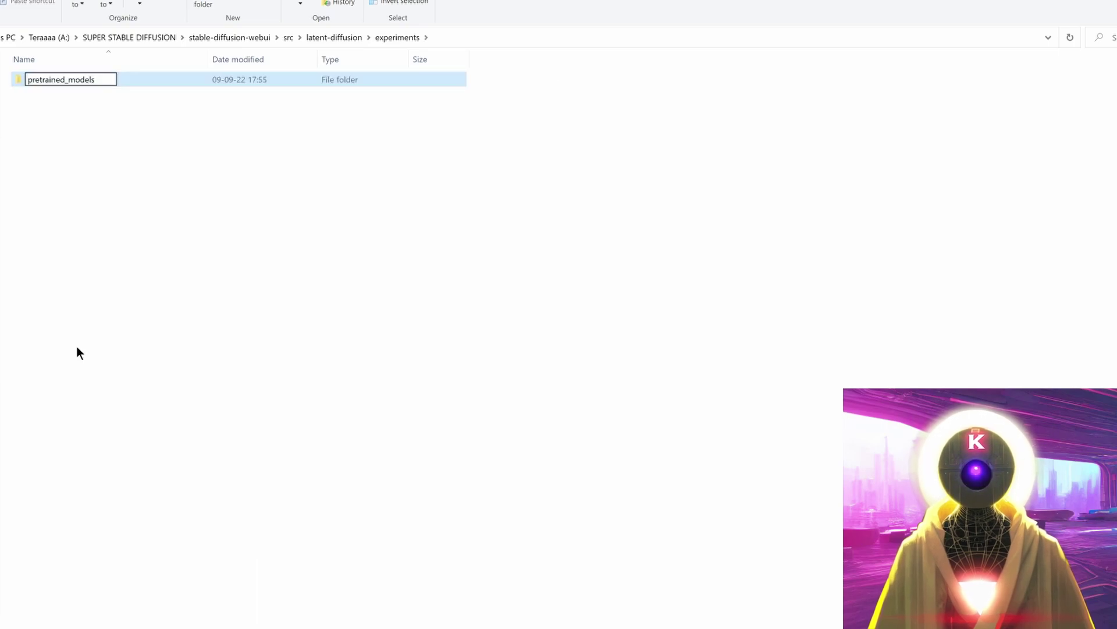
pyautogui.press('Return')
# Paste 2021-11-02T06-24-44-project.yaml and last.ckpt into latent-diffusion\experiments\pretrained_models.
pyautogui.press('Return')
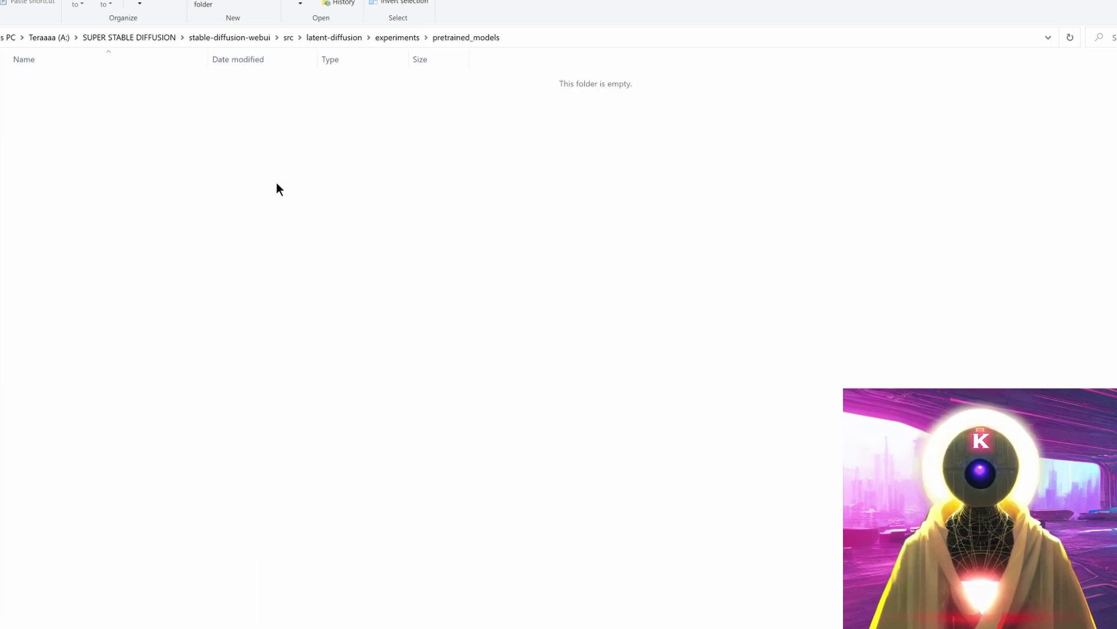
pyautogui.hotkey('ctrl', 'v')
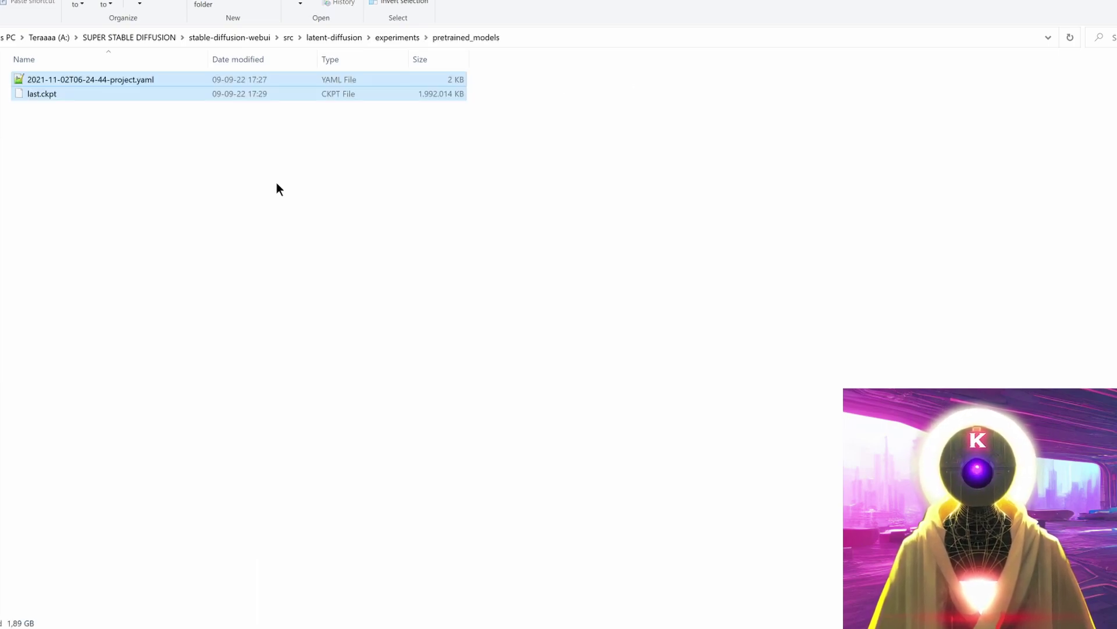
pyautogui.click(148, 150)
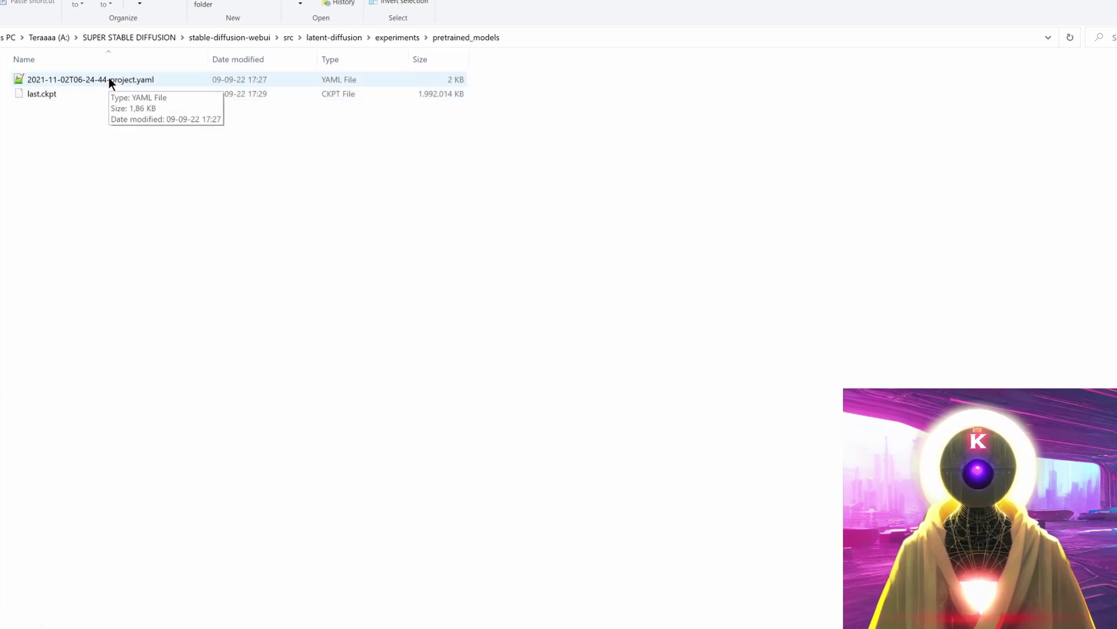
# Rename 2021-11-02T06-24-44-project.yaml as project.yaml by removing the date prefix.
pyautogui.click(108, 78)
pyautogui.click(109, 78)
pyautogui.press('Home')
pyautogui.press('Delete')
pyautogui.press('Delete')
pyautogui.press('Delete')
pyautogui.press('Delete')
pyautogui.press('Delete')
pyautogui.press('Delete')
pyautogui.press('Delete')
pyautogui.press('Delete')
pyautogui.press('Delete')
pyautogui.press('Delete')
pyautogui.press('Delete')
pyautogui.press('Delete')
pyautogui.press('Delete')
pyautogui.press('Delete')
pyautogui.press('Delete')
pyautogui.press('Delete')
pyautogui.press('Delete')
pyautogui.press('Delete')
pyautogui.press('Delete')
pyautogui.press('Delete')
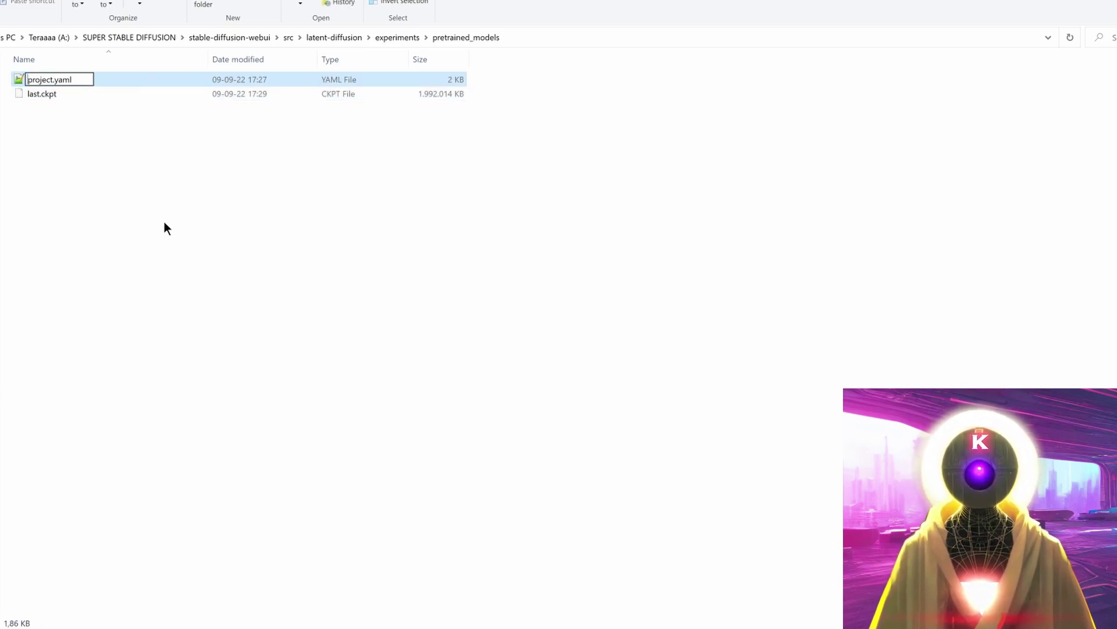
pyautogui.click(151, 189)
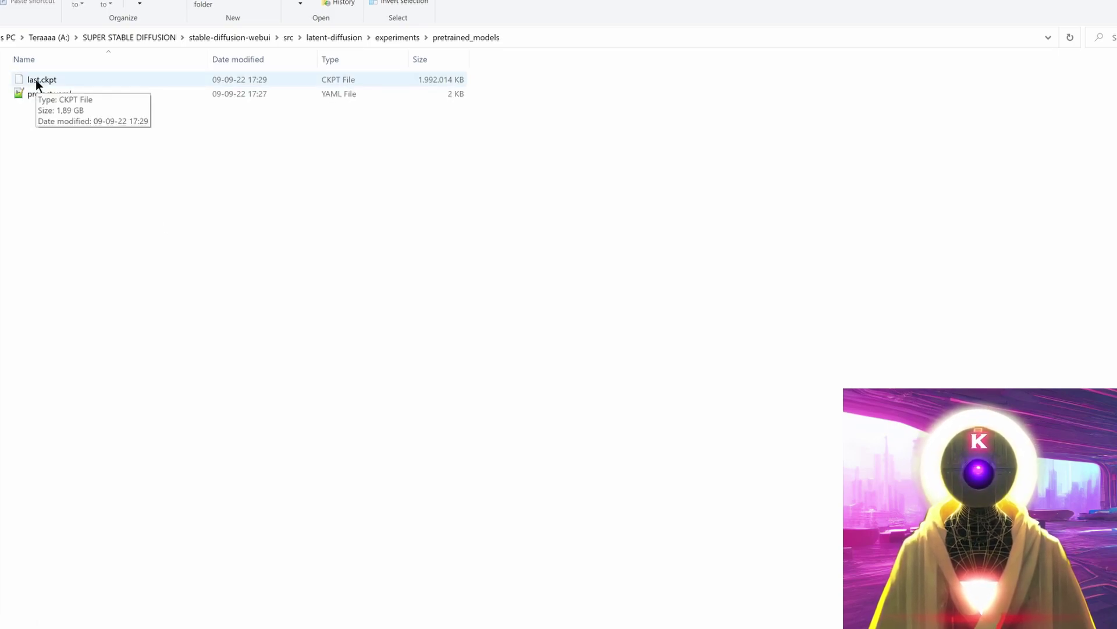
# Rename last.ckpt as model.ckpt.
pyautogui.click(36, 80)
pyautogui.press('F2')
pyautogui.write('model')
pyautogui.click(110, 158)
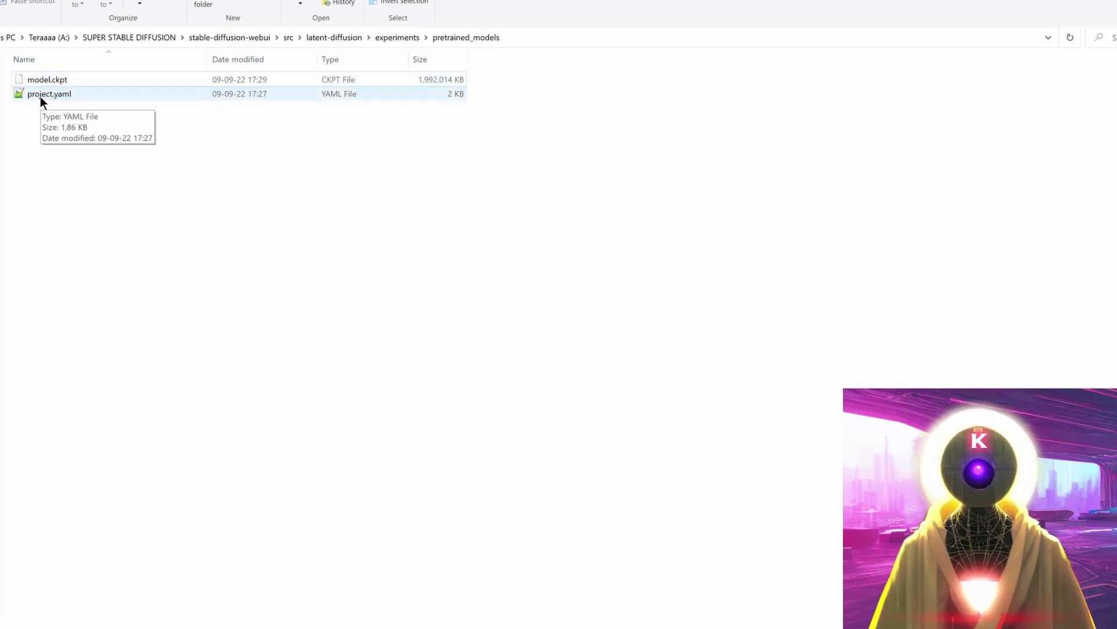
# Copy the configs and ldm folders from the inner sd-enable-textual-inversion-main folder in SUPER STABLE DIFFUSION.
pyautogui.hotkey('alt', 'Up')
pyautogui.hotkey('alt', 'Up')
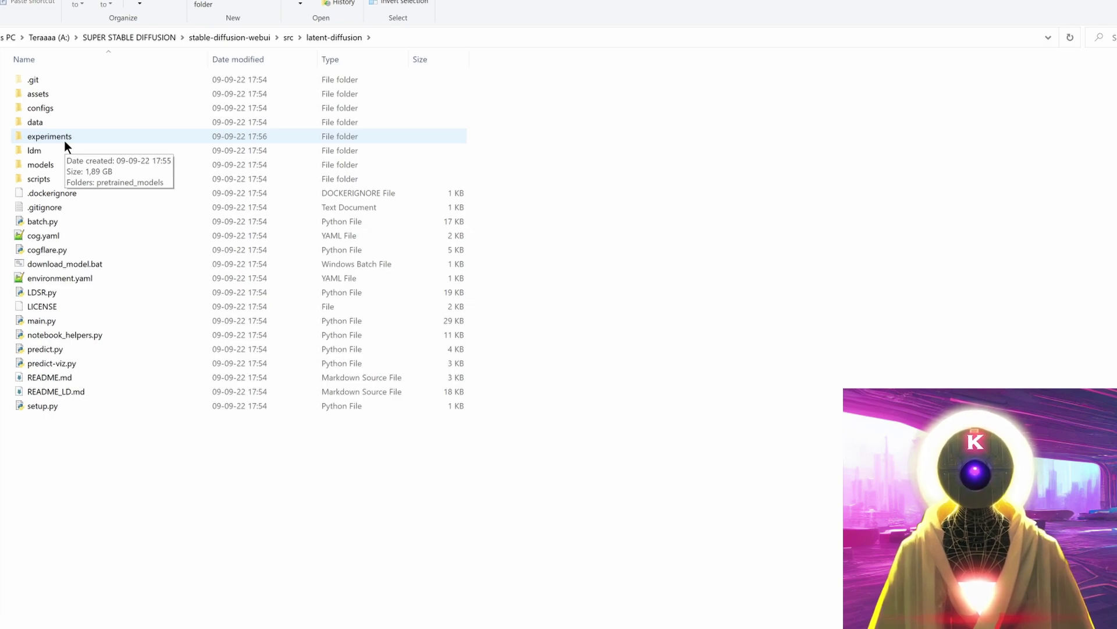
pyautogui.hotkey('alt', 'Up')
pyautogui.hotkey('alt', 'Up')
pyautogui.hotkey('alt', 'Up')
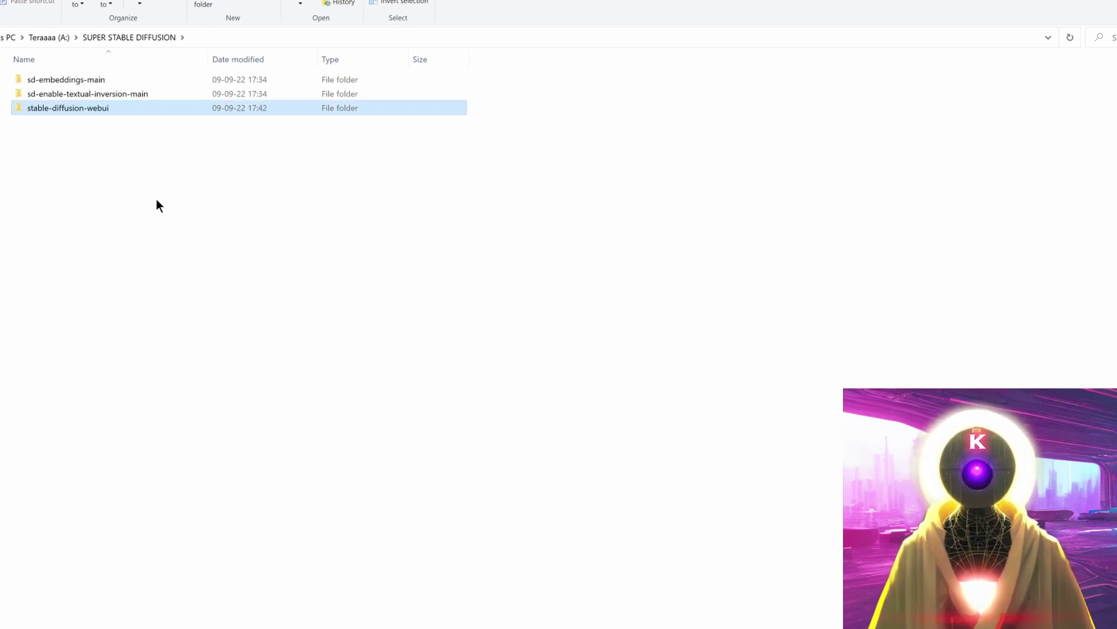
pyautogui.doubleClick(65, 93)
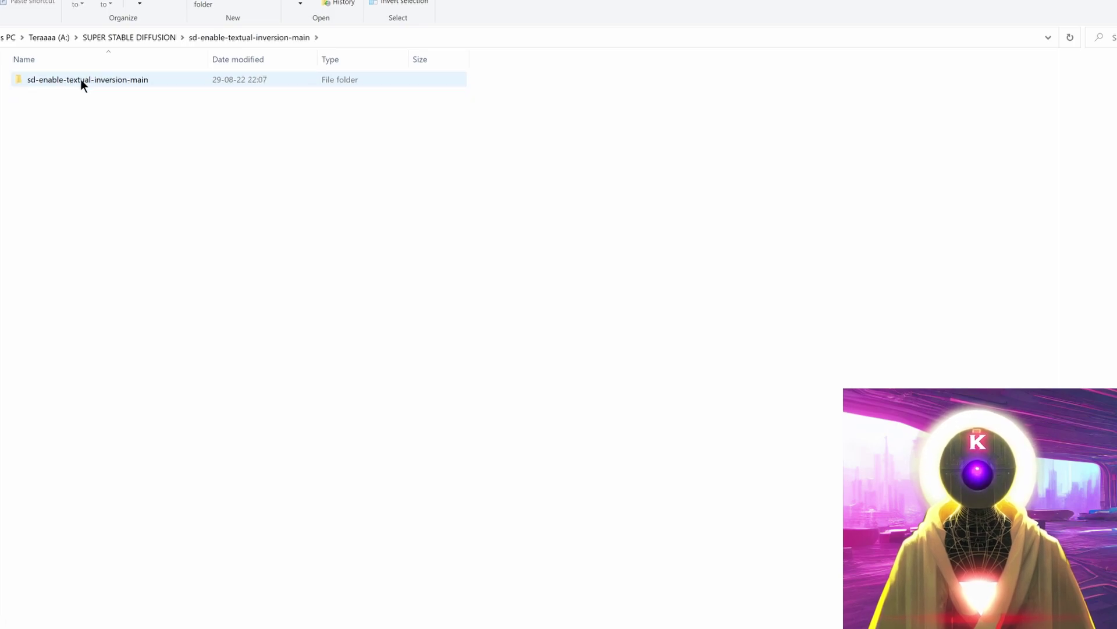
pyautogui.doubleClick(80, 79)
pyautogui.click(81, 79)
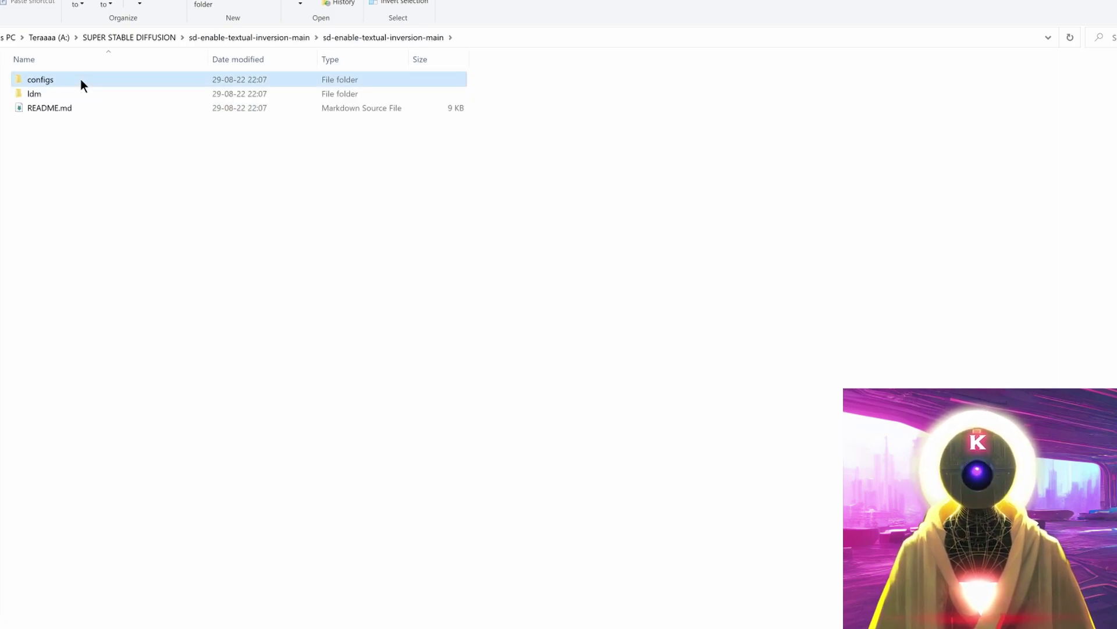
pyautogui.keyDown('ctrl'); pyautogui.click(47, 90); pyautogui.keyUp('ctrl')
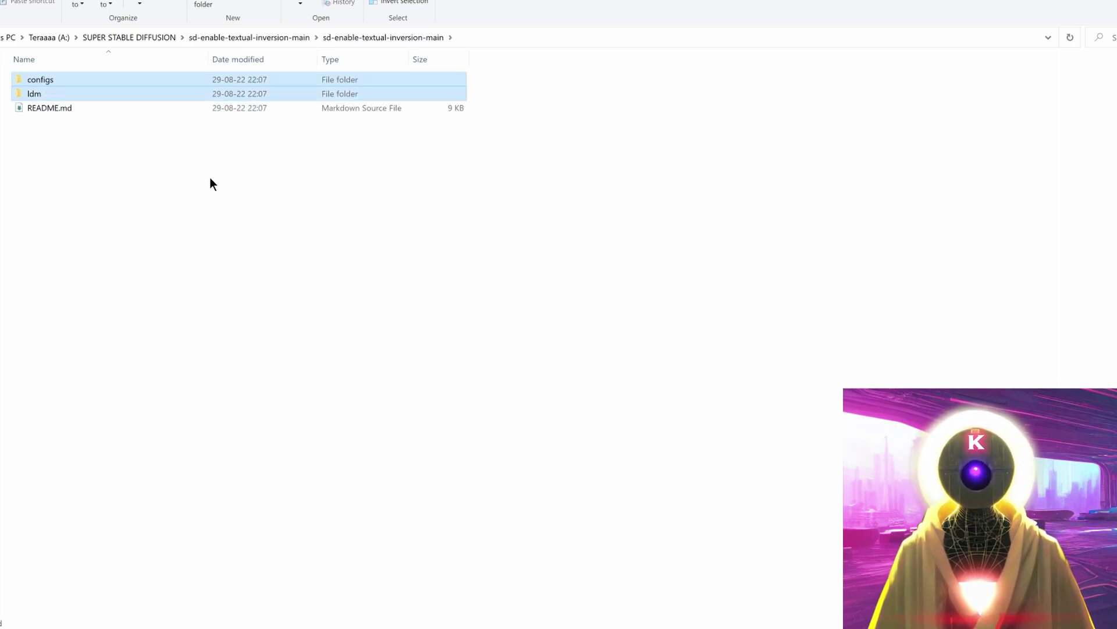
# Paste the configs and ldm folders into stable-diffusion-webui, replacing the files in the destination.
pyautogui.click(155, 38)
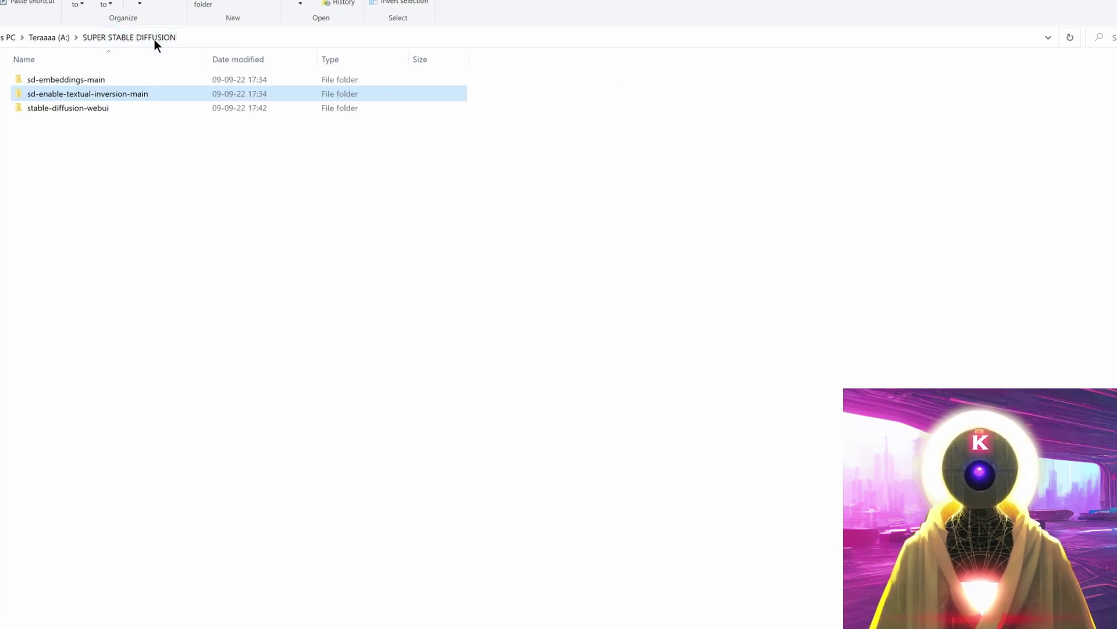
pyautogui.doubleClick(57, 107)
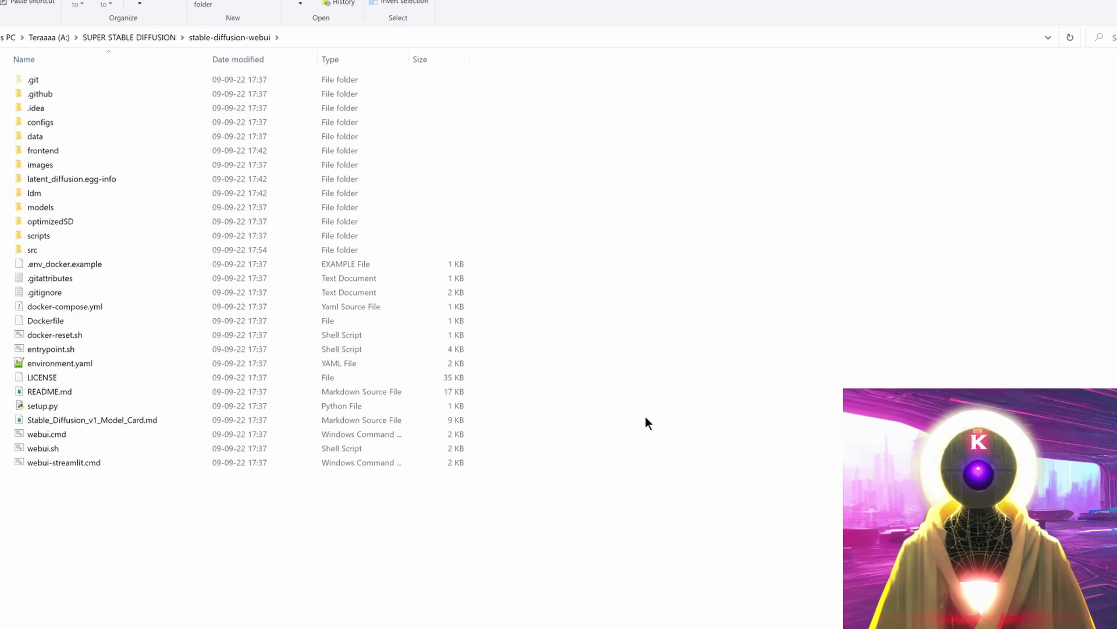
pyautogui.hotkey('ctrl', 'v')
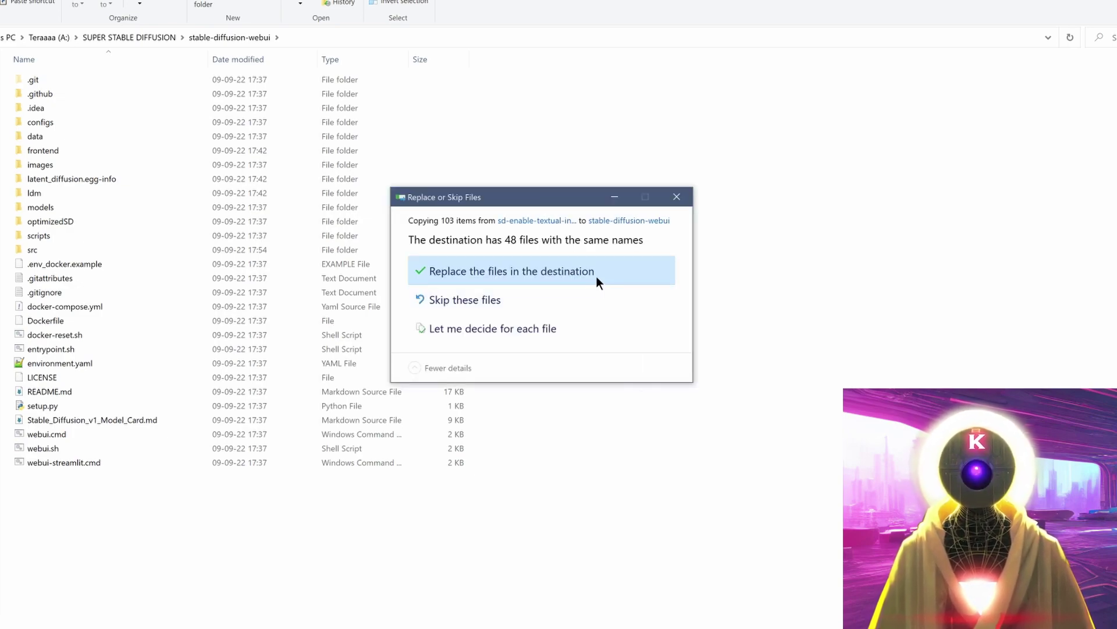
pyautogui.click(596, 277)
# Copy the anya and tomoko folders from the inner sd-embeddings-main folder in SUPER STABLE DIFFUSION.
pyautogui.click(130, 37)
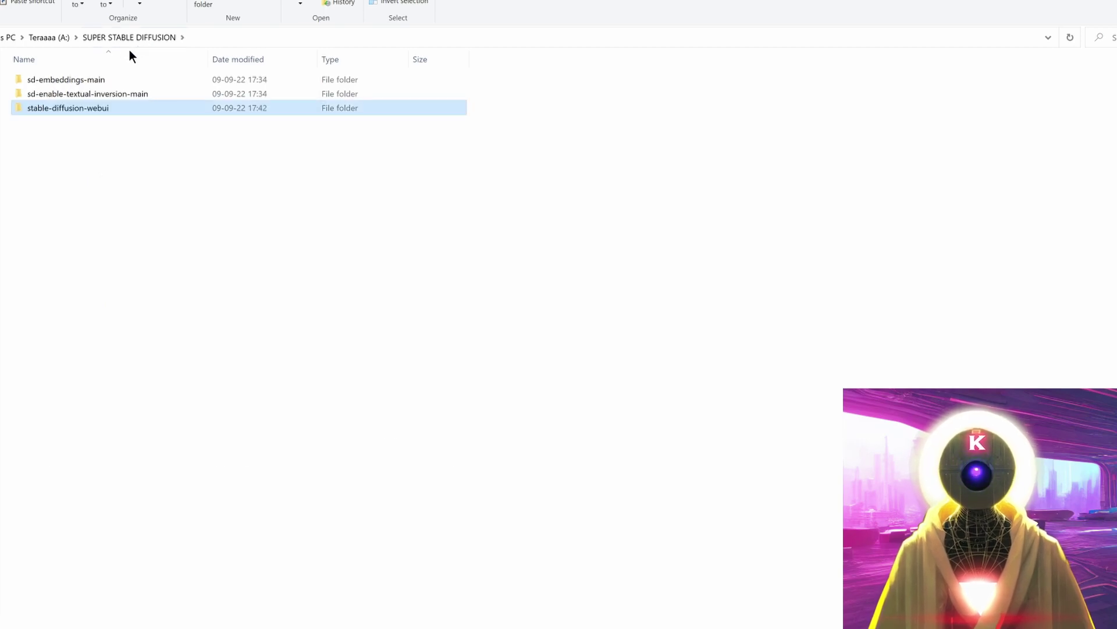
pyautogui.doubleClick(72, 79)
pyautogui.doubleClick(72, 80)
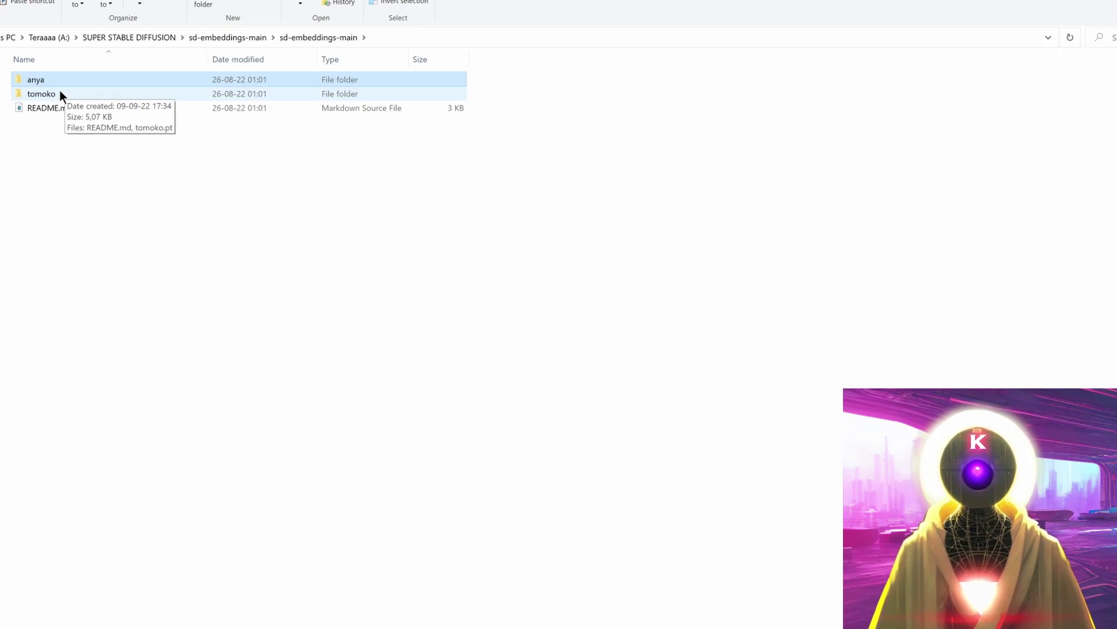
pyautogui.keyDown('ctrl'); pyautogui.click(59, 95); pyautogui.keyUp('ctrl')
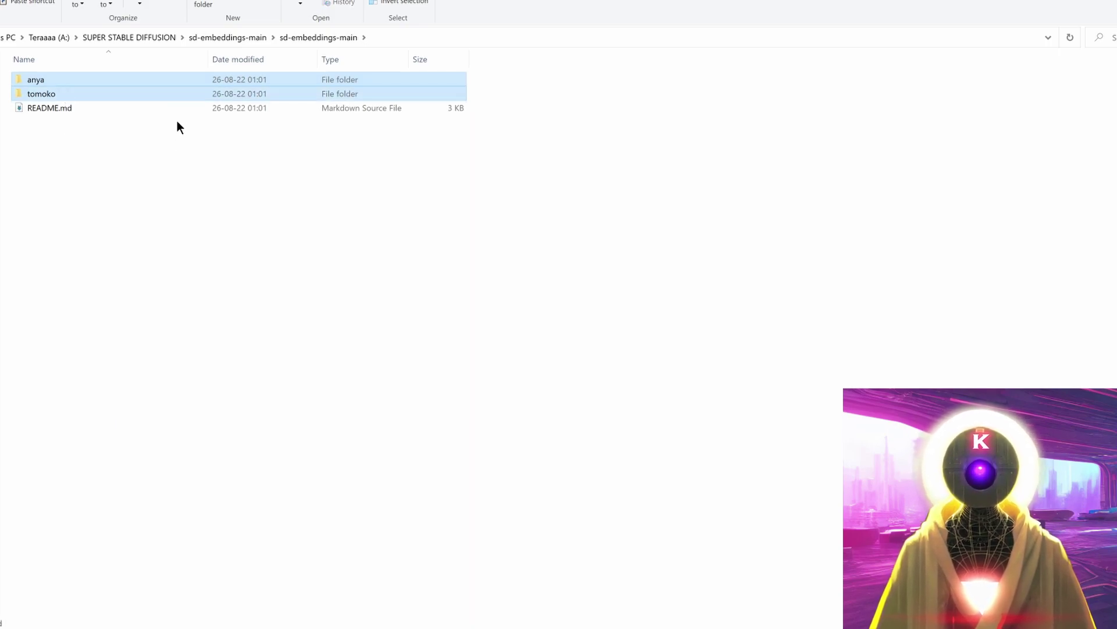
# Create a folder named Textual Inversion Trained Models inside stable-diffusion-webui.
pyautogui.hotkey('alt', 'Up')
pyautogui.hotkey('alt', 'Up')
pyautogui.doubleClick(71, 110)
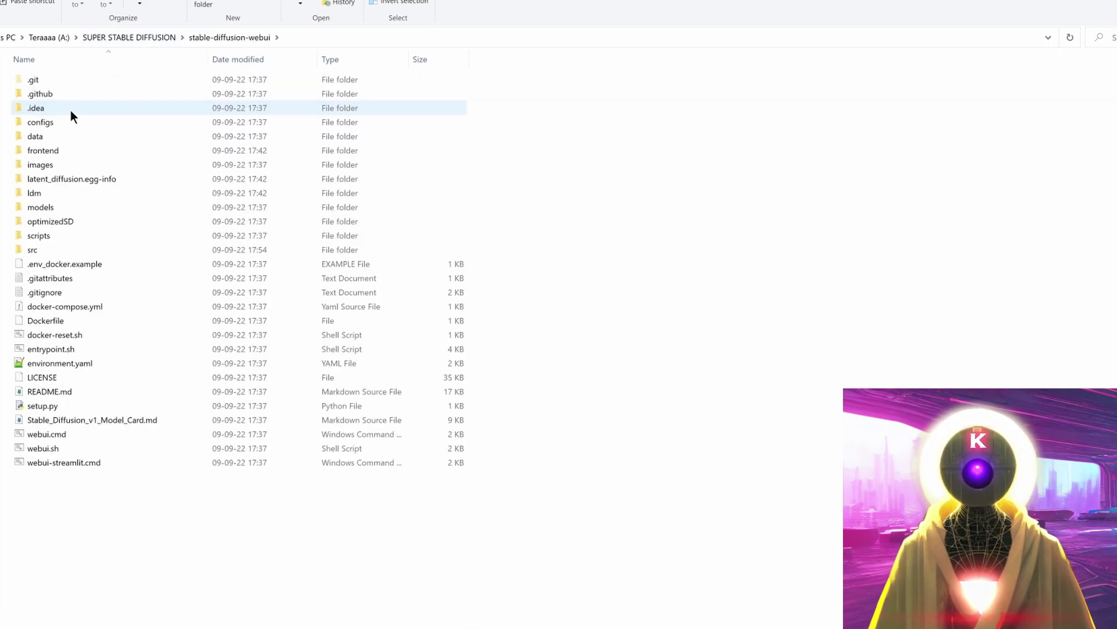
pyautogui.rightClick(205, 491)
pyautogui.moveTo(136, 445)
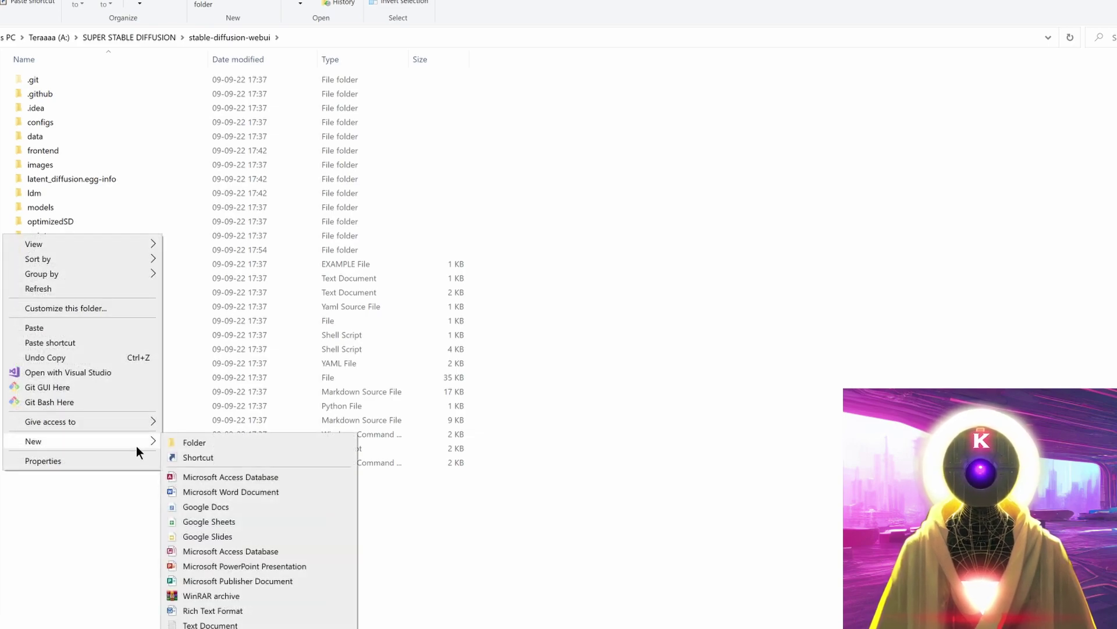
pyautogui.click(176, 442)
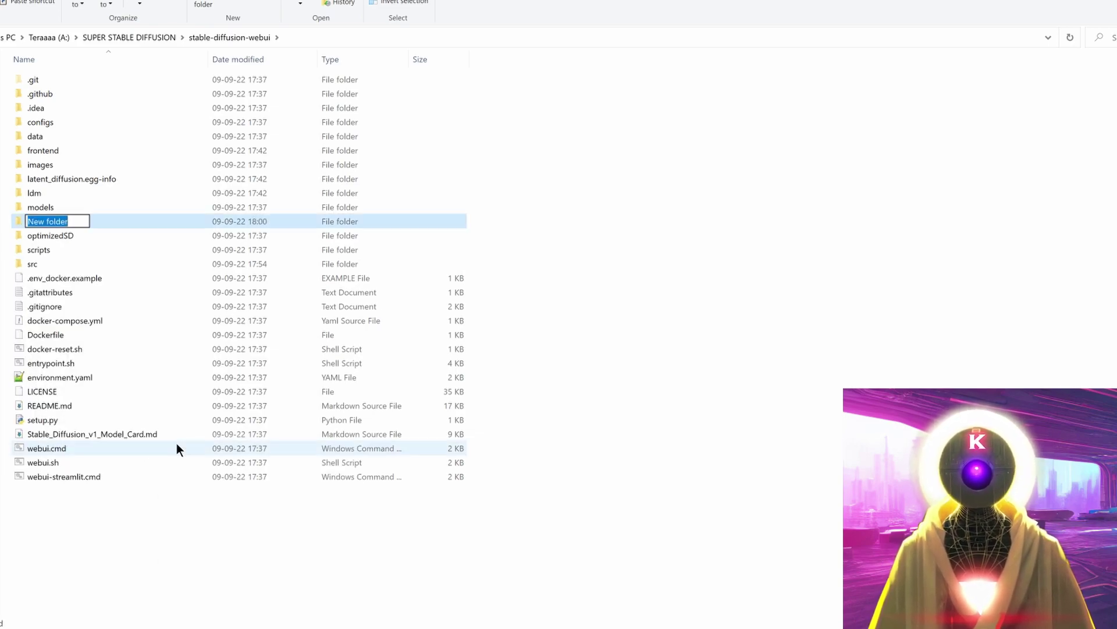
pyautogui.write('Textual Inversion Trained Models')
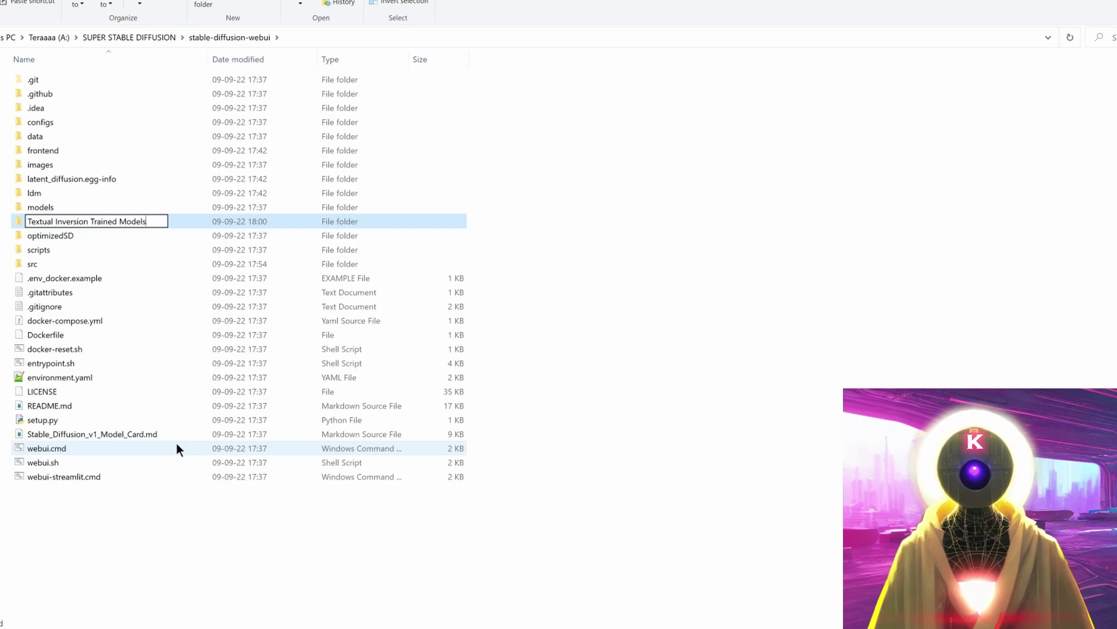
pyautogui.press('Return')
# Paste the anya and tomoko folders into the Textual Inversion Trained Models folder.
pyautogui.press('Return')
pyautogui.hotkey('ctrl', 'v')
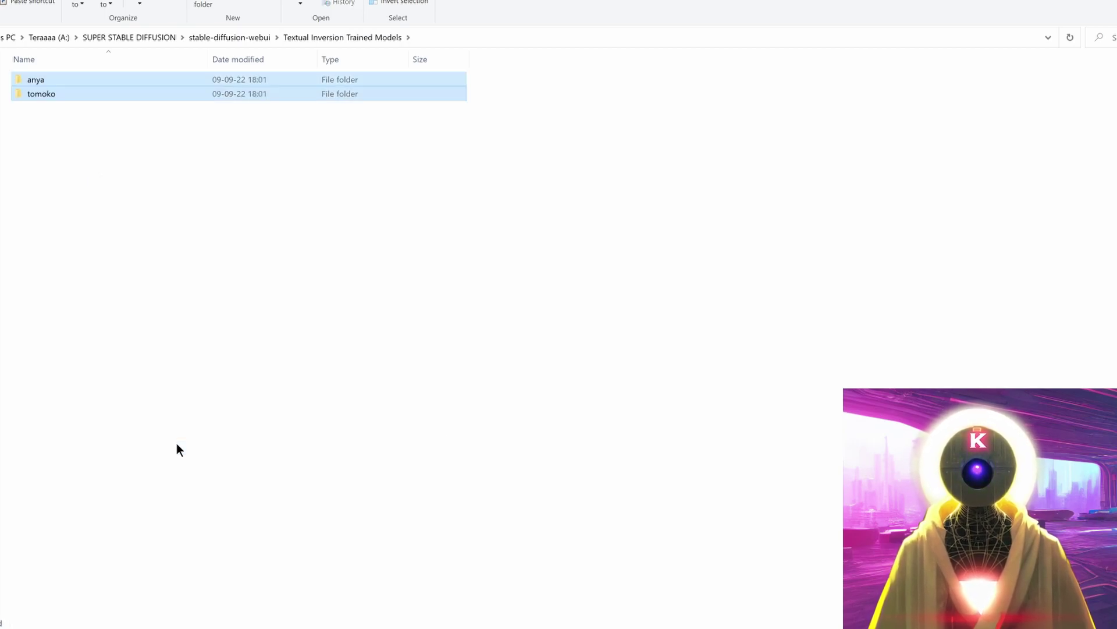
pyautogui.click(268, 233)
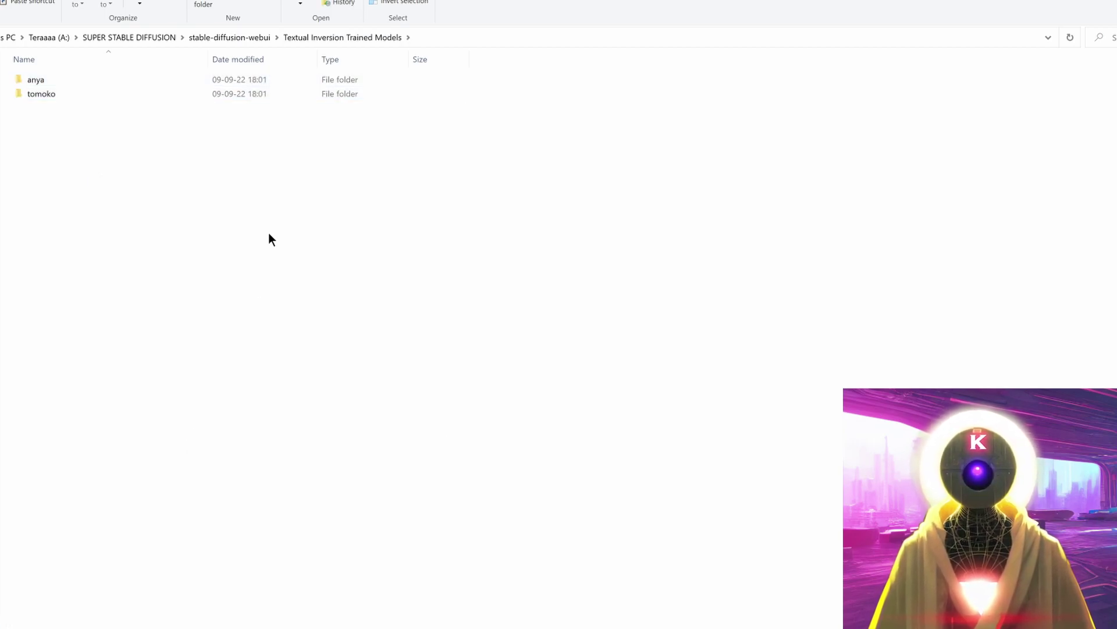
# Open relauncher.py from the scripts folder of stable-diffusion-webui for editing in Notepad++.
pyautogui.click(257, 38)
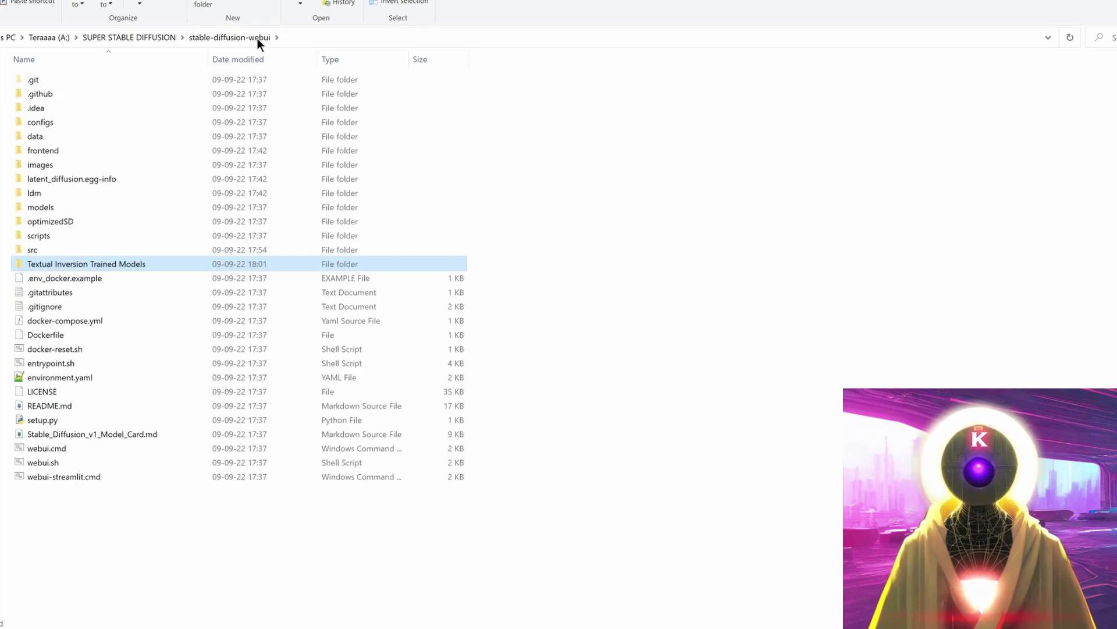
pyautogui.doubleClick(43, 236)
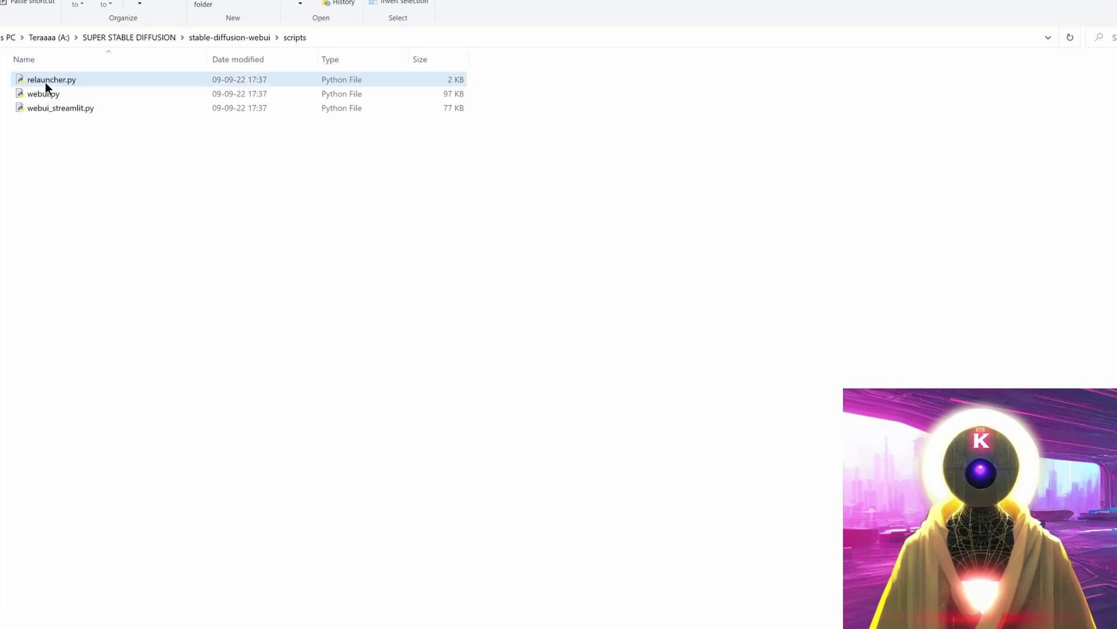
pyautogui.rightClick(44, 82)
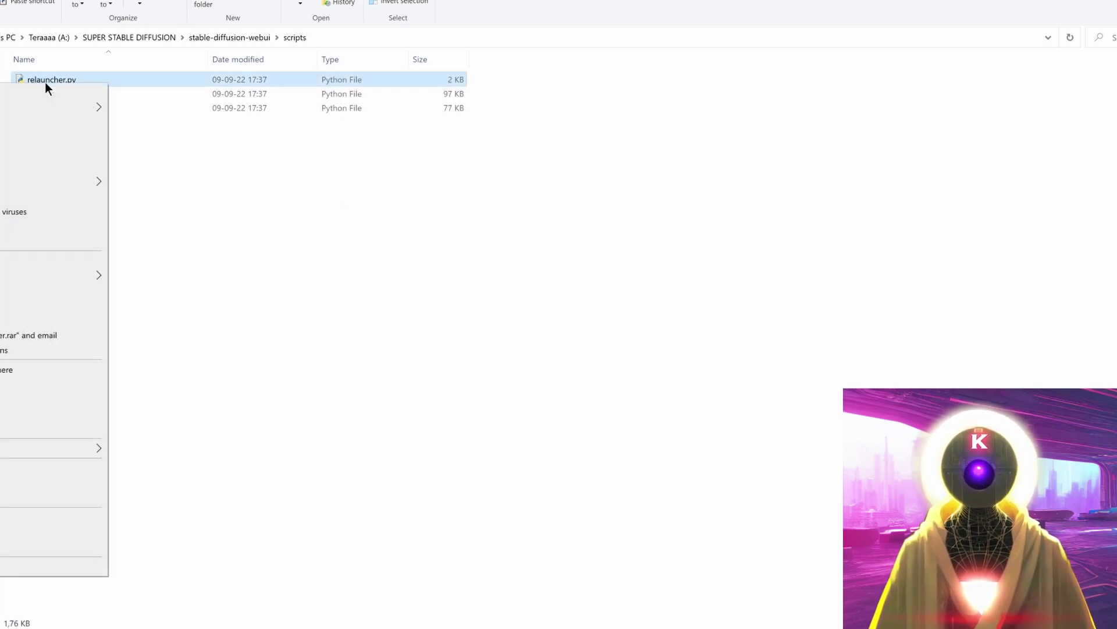
pyautogui.moveTo(28, 184)
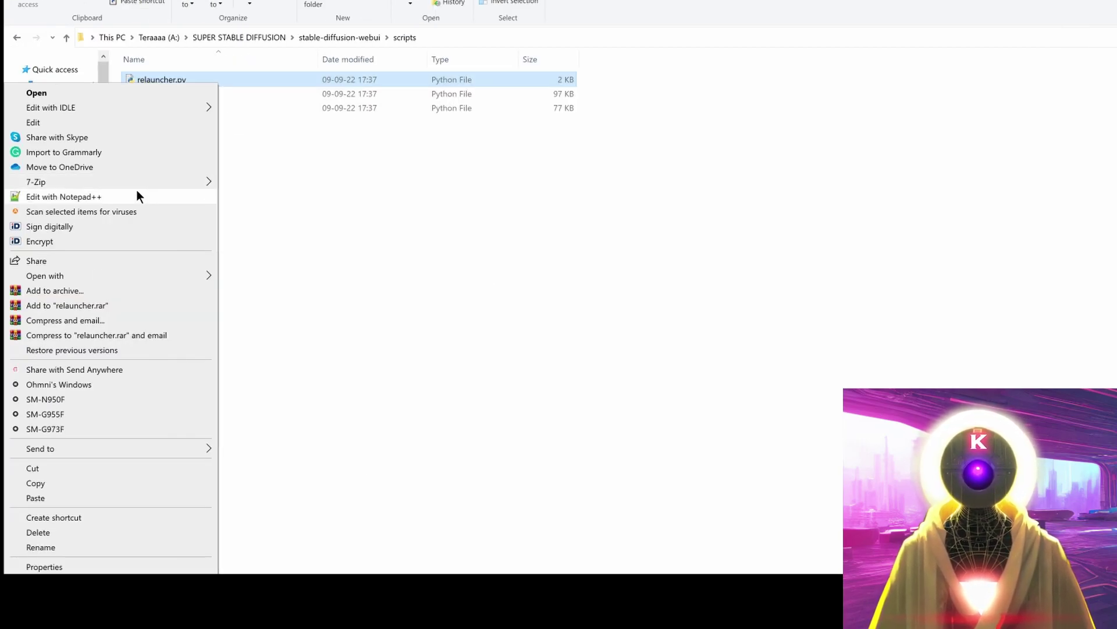
pyautogui.click(137, 197)
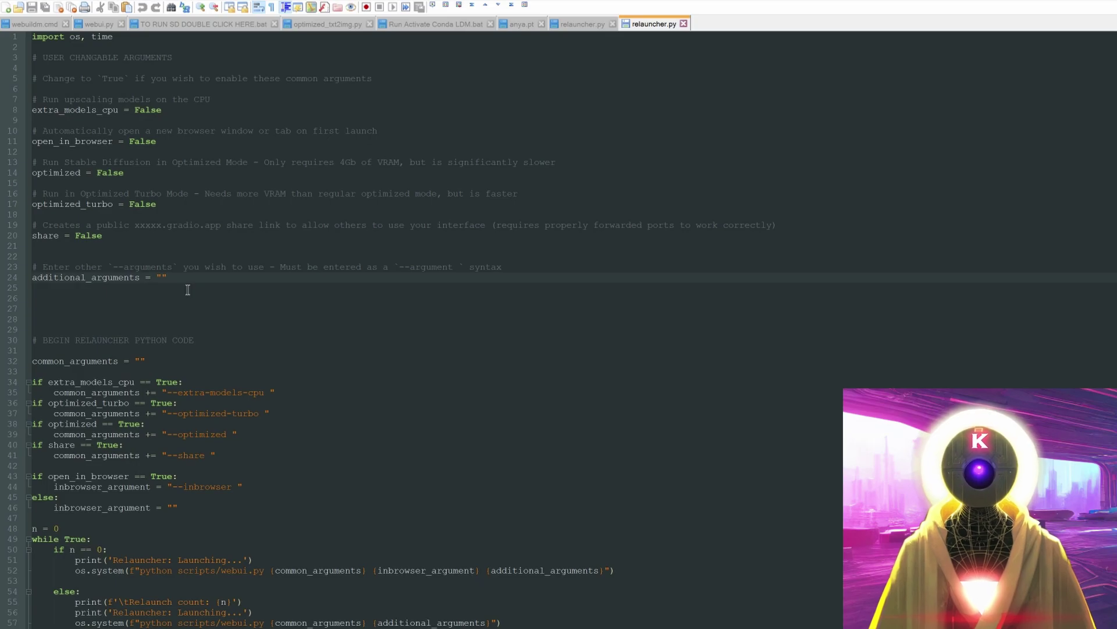
# Set additional_arguments to "--no-half --precision=full" in relauncher.py and save the file.
pyautogui.write('--no-half --precision=full')
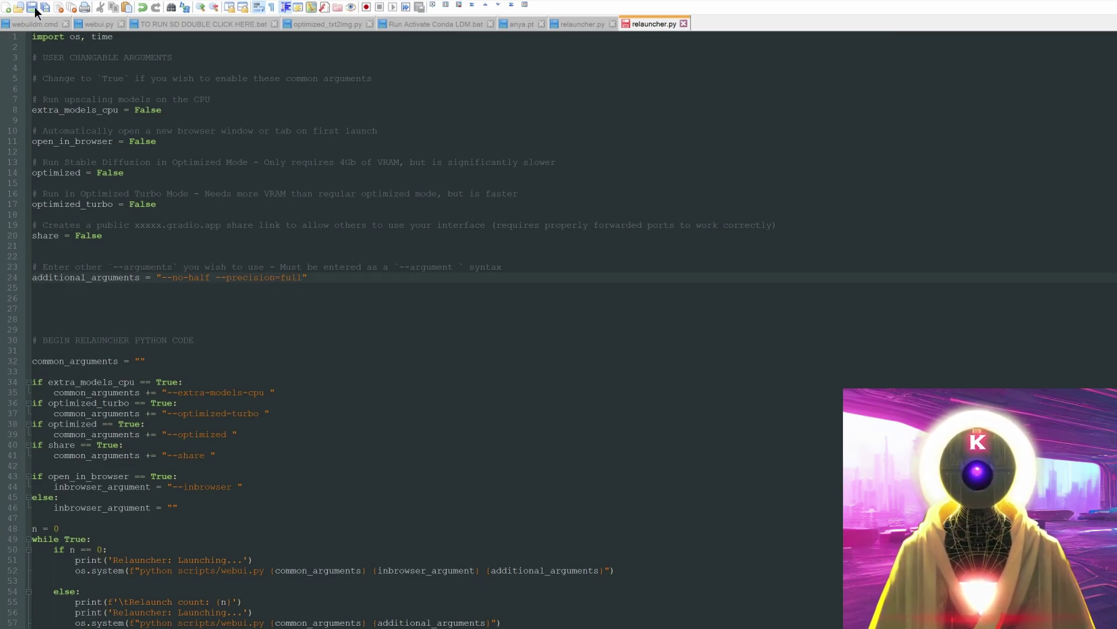
pyautogui.moveTo(306, 281); pyautogui.dragTo(150, 278)
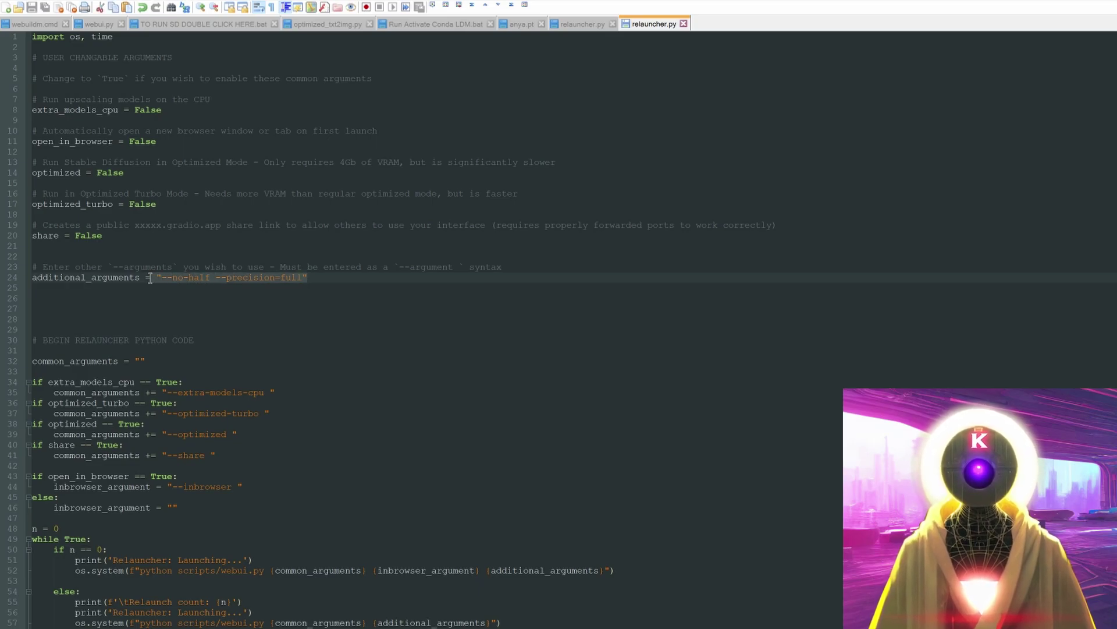
pyautogui.click(284, 299)
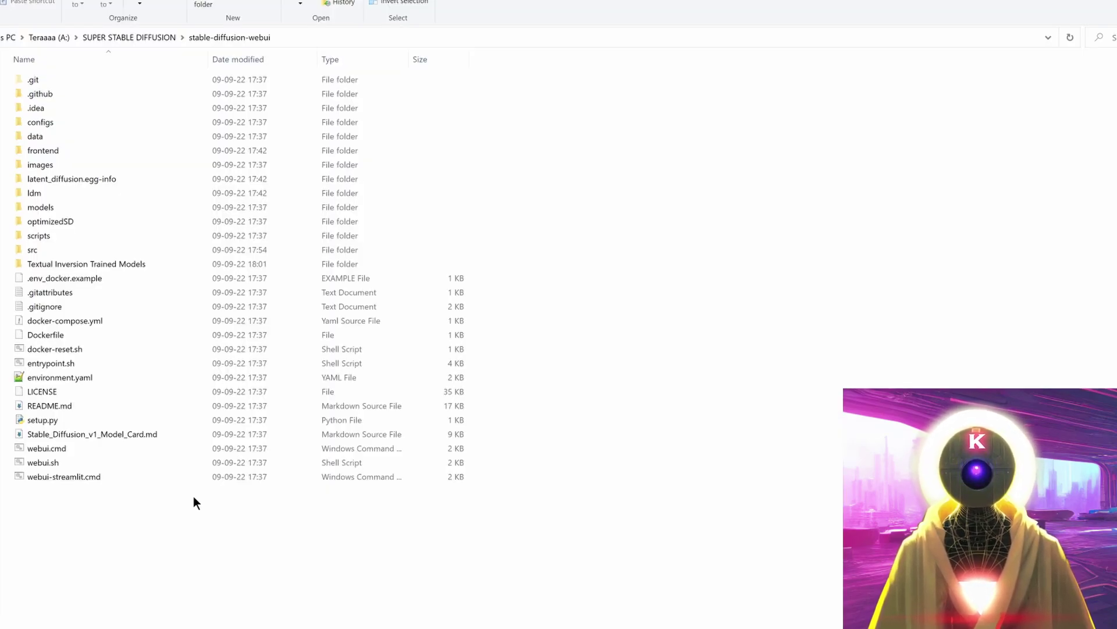
pyautogui.doubleClick(60, 448)
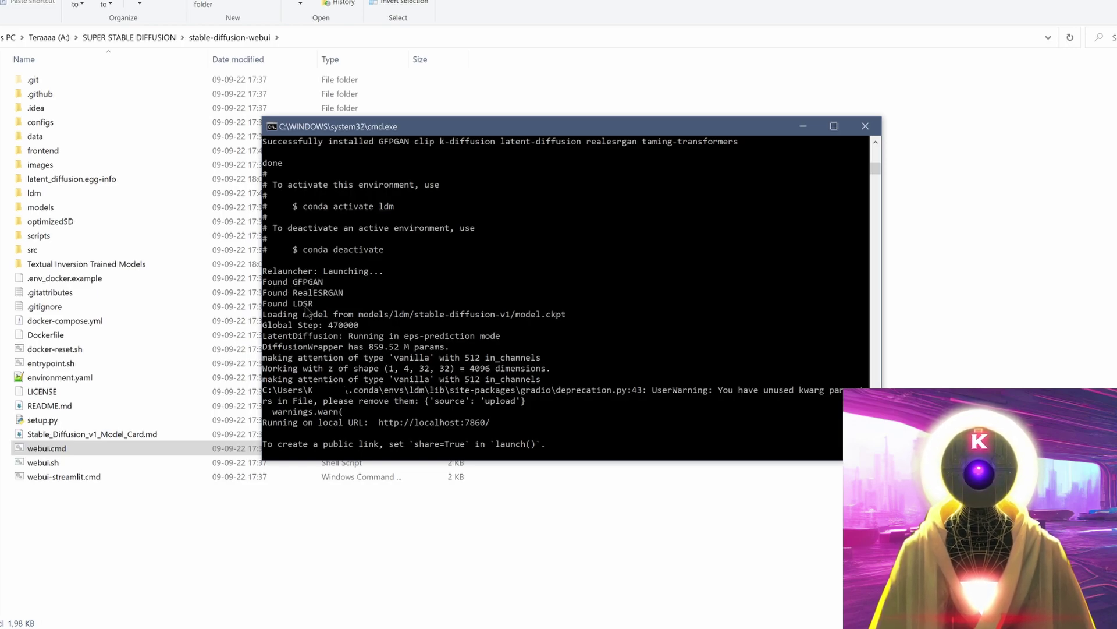
pyautogui.moveTo(496, 423); pyautogui.dragTo(379, 425)
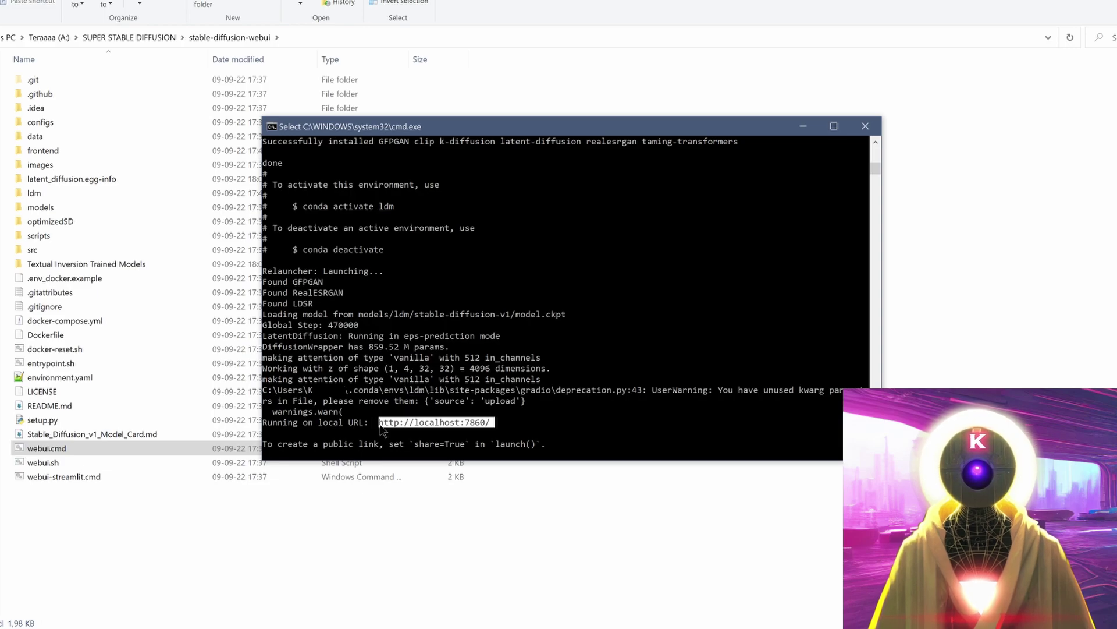
pyautogui.rightClick(381, 429)
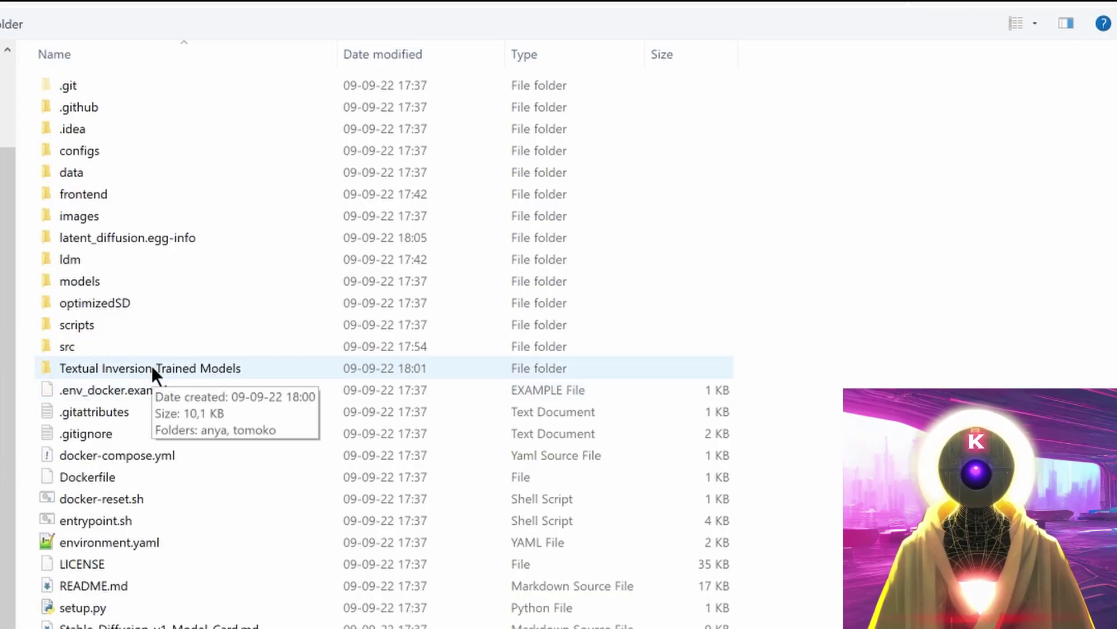
# Load tomoko.pt from Textual Inversion Trained Models as the embeddings file for textual inversion in the web UI.
pyautogui.doubleClick(151, 365)
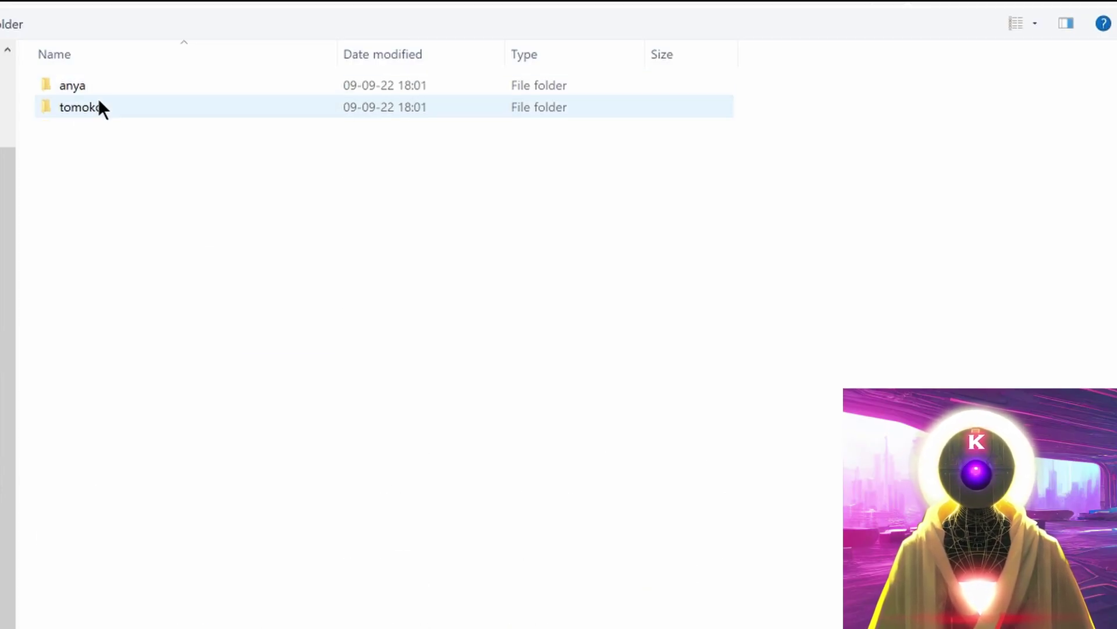
pyautogui.doubleClick(90, 107)
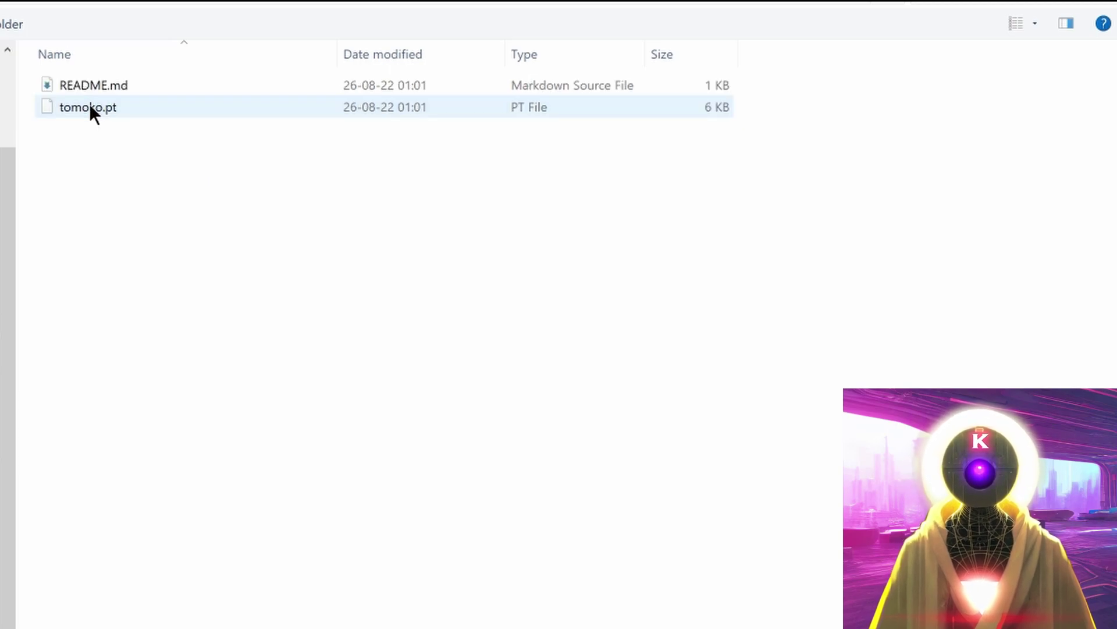
pyautogui.click(90, 107)
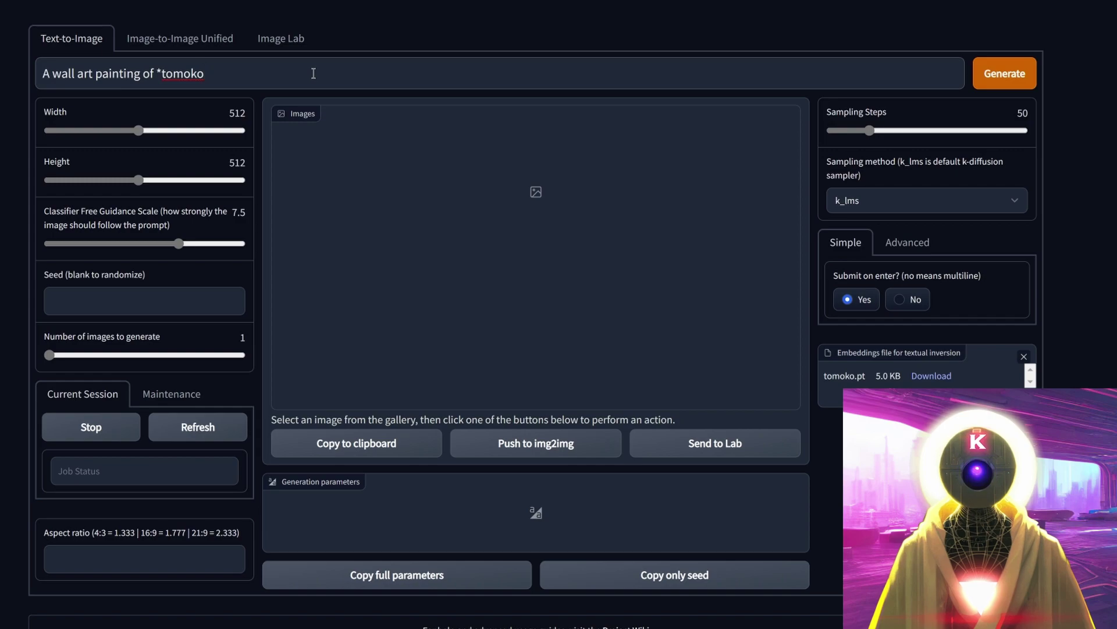
# Generate an image from the prompt "A wall art painting of *tomoko" using the tomoko.pt embedding.
pyautogui.moveTo(156, 74)
pyautogui.mouseDown()
pyautogui.moveTo(184, 73)
pyautogui.moveTo(156, 73)
pyautogui.mouseUp()
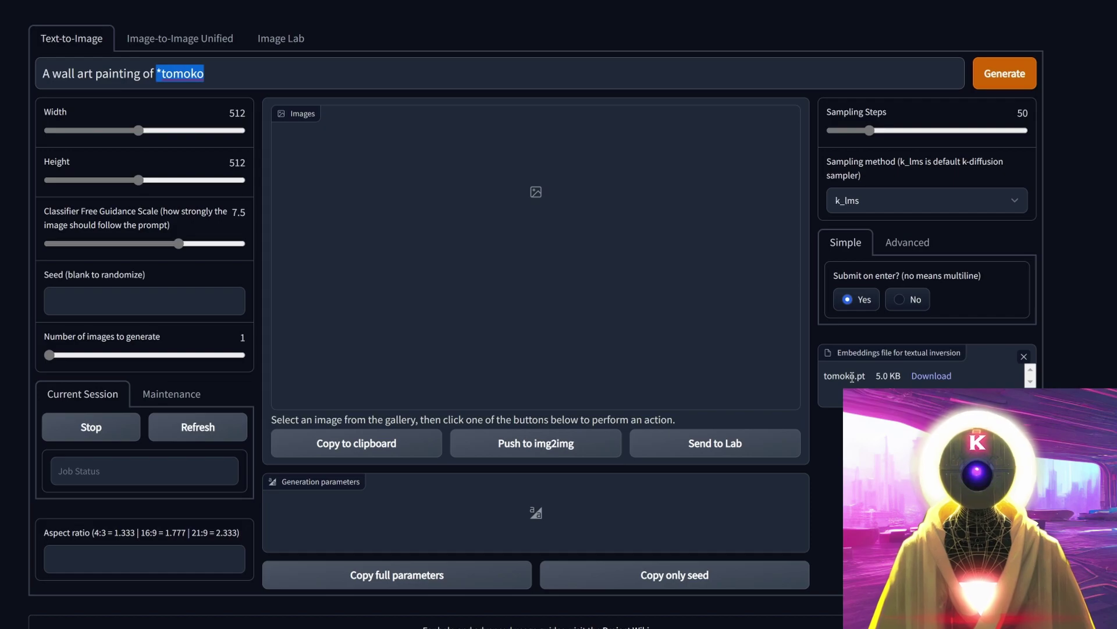
pyautogui.click(1005, 84)
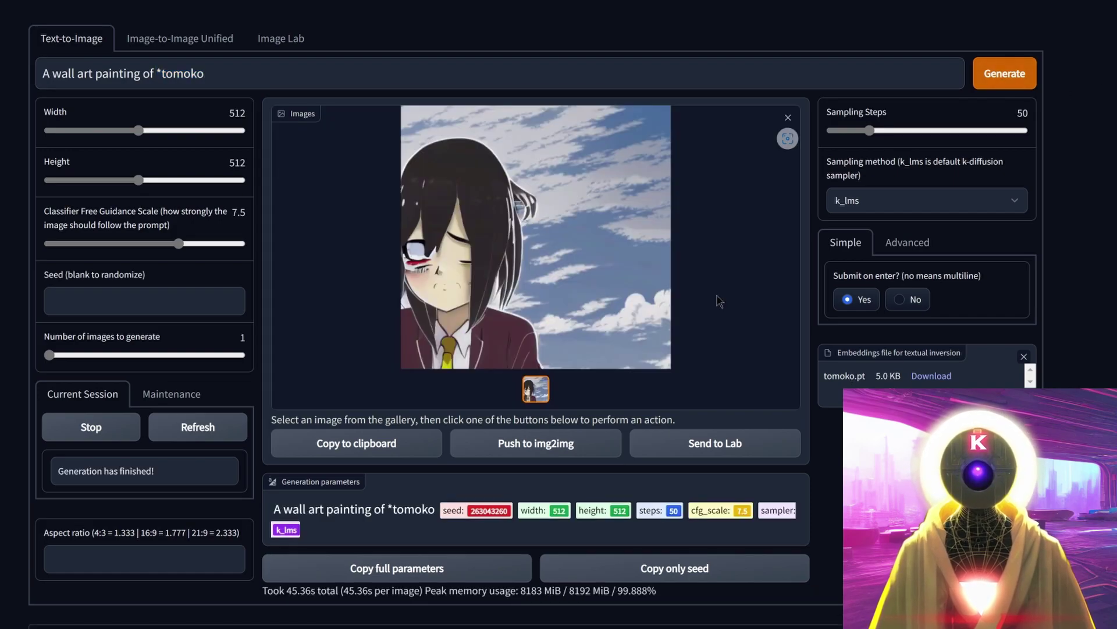